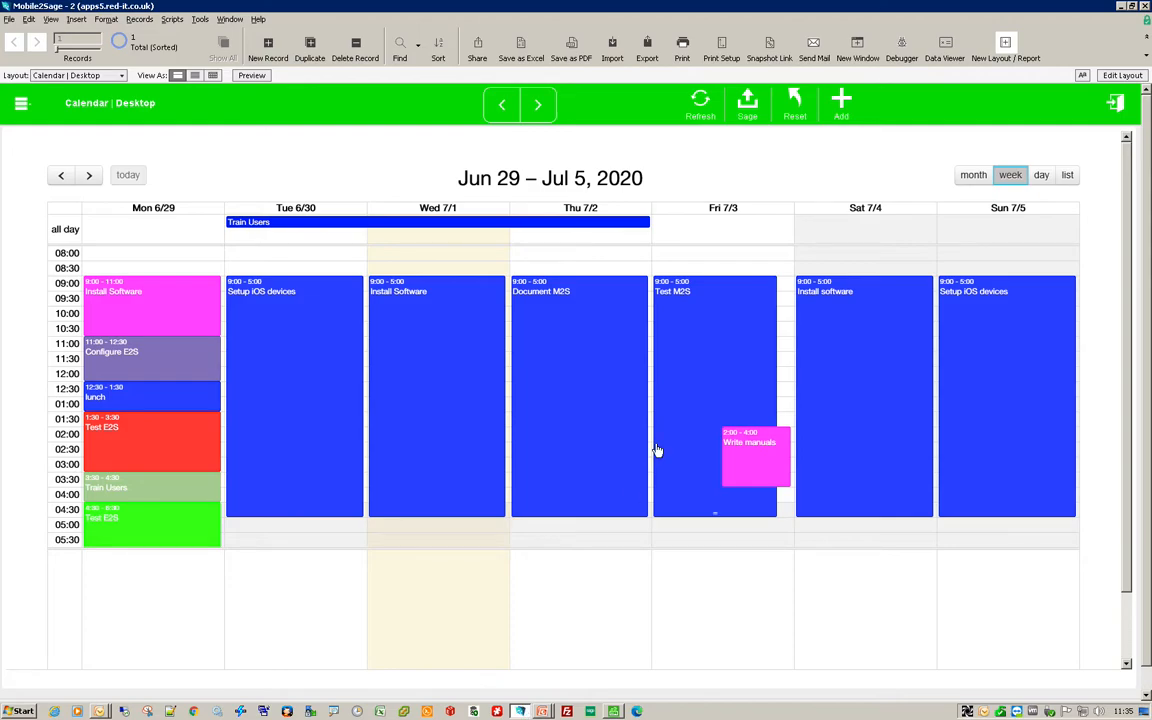
- Create a new appointment titled "Meet" plus the contact's first name, with the description "To discuss new IT project"
click(841, 100)
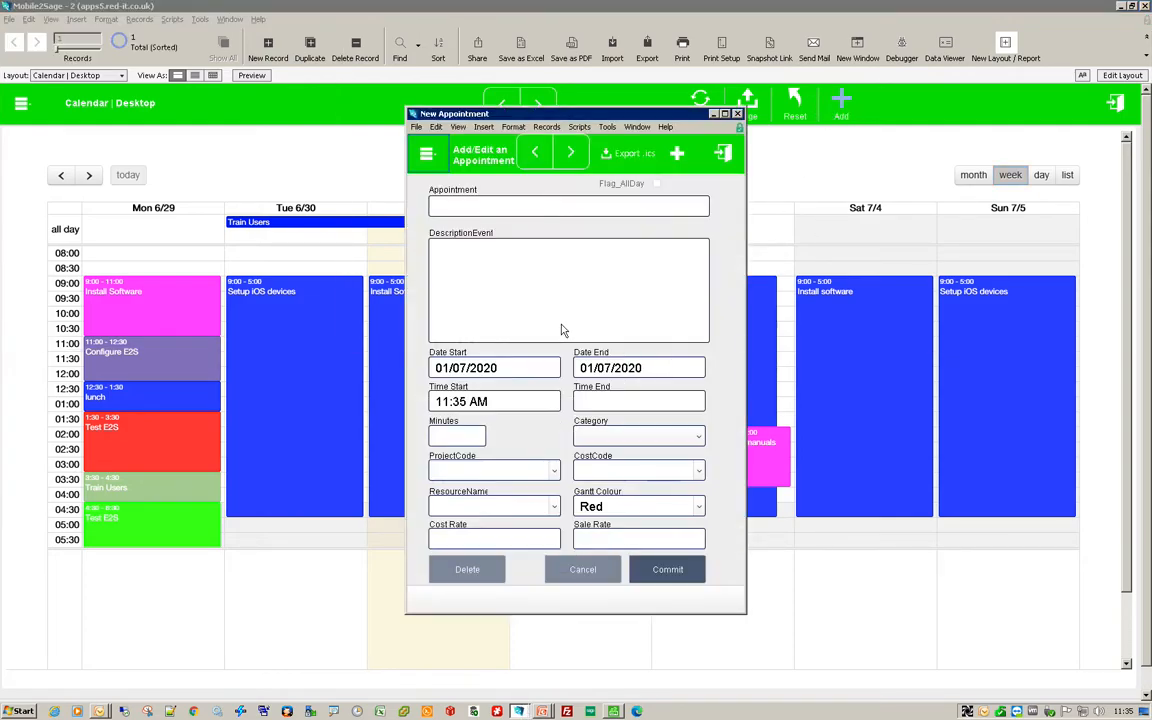
click(502, 205)
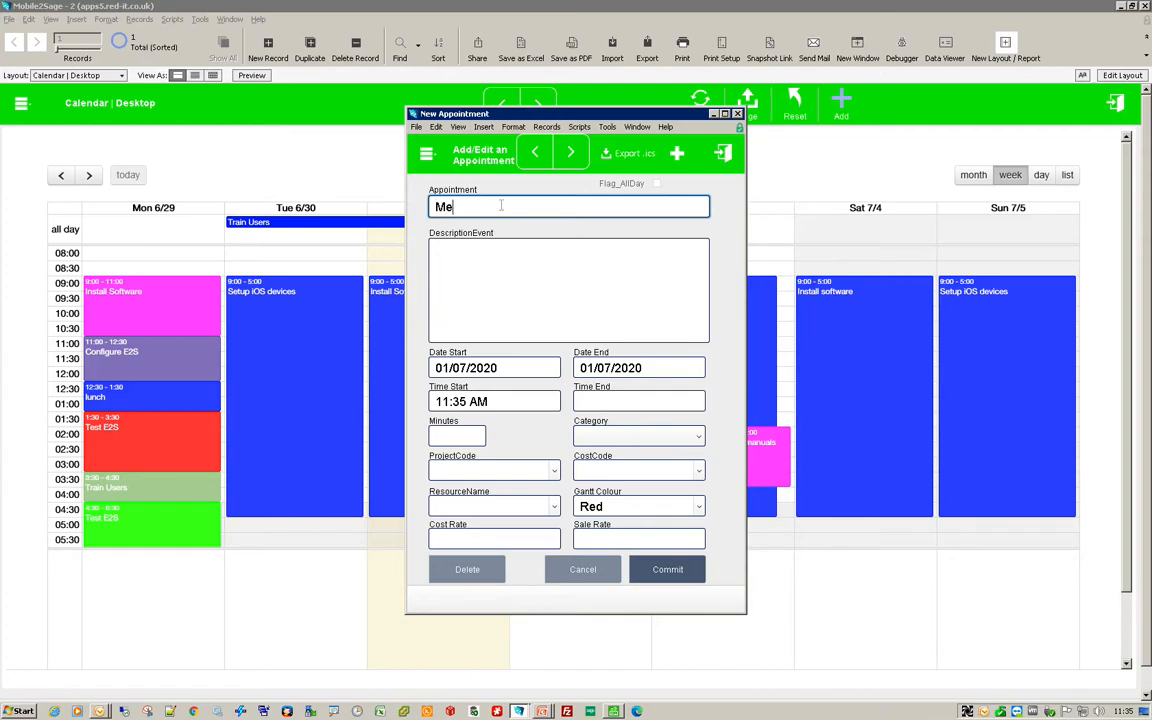
click(493, 249)
text(To discuss new IT project)
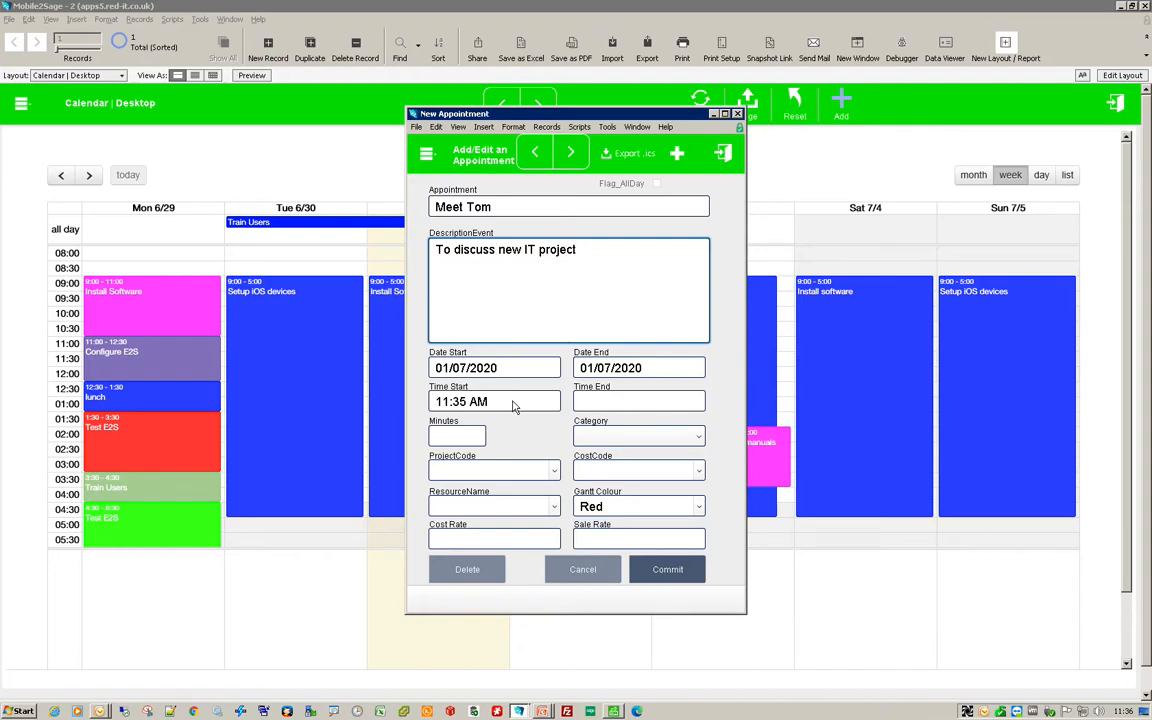
- Set the appointment's start time to 2 pm and its end time to 3 pm
click(513, 403)
click(473, 519)
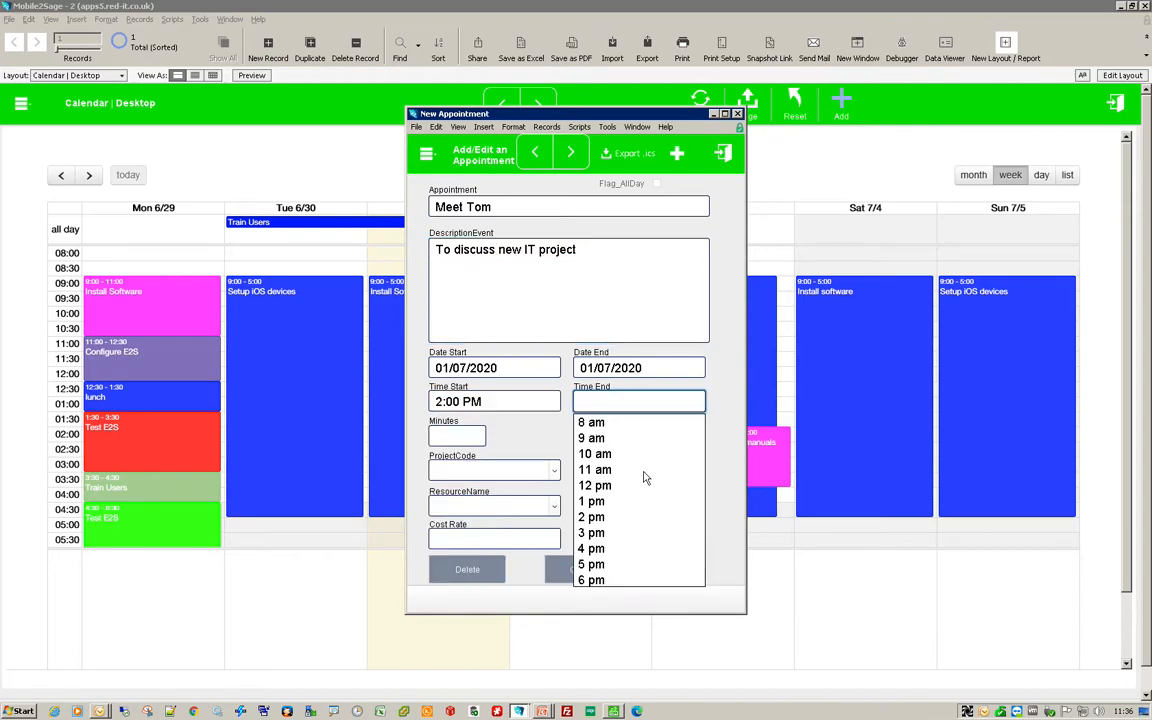
click(591, 532)
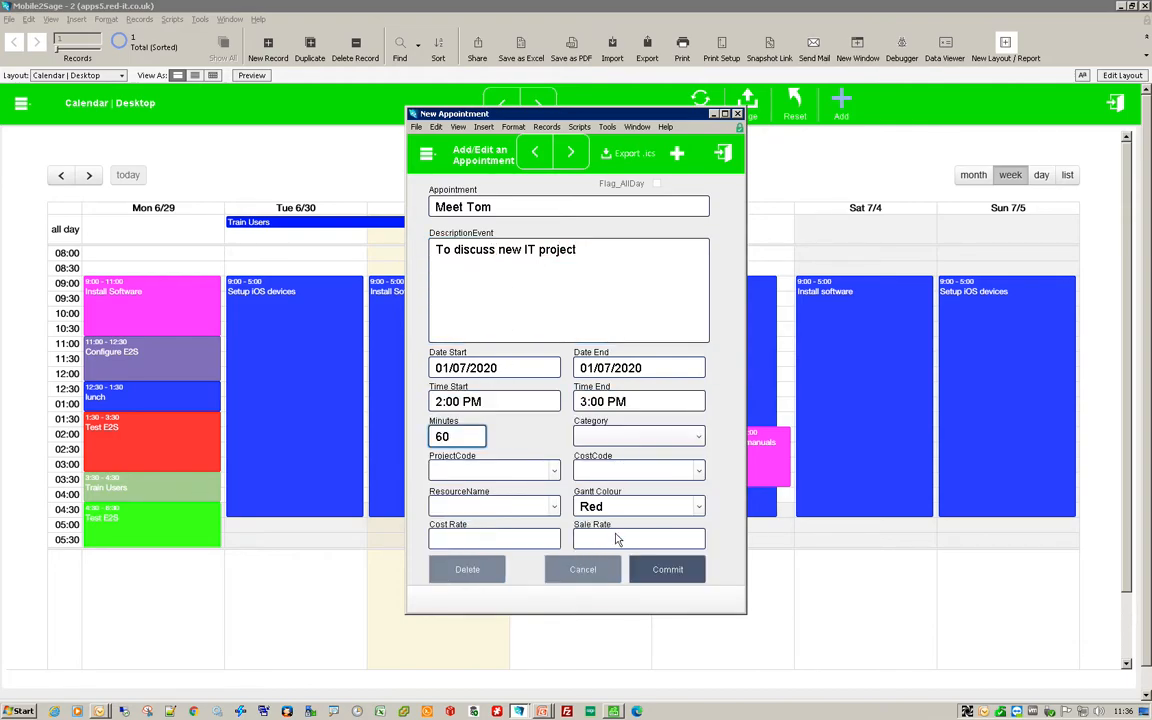
- Categorise the appointment as "7. Meetings" and assign it to project PROJ001 with cost code LAB1
click(696, 444)
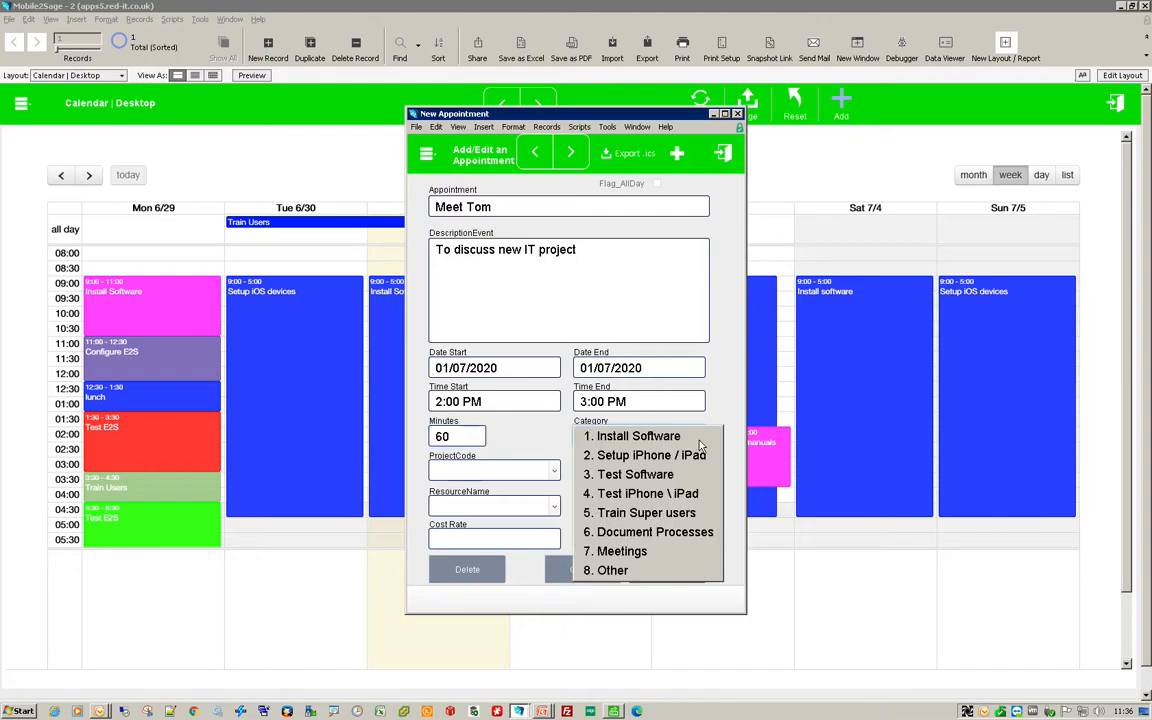
click(622, 551)
click(558, 475)
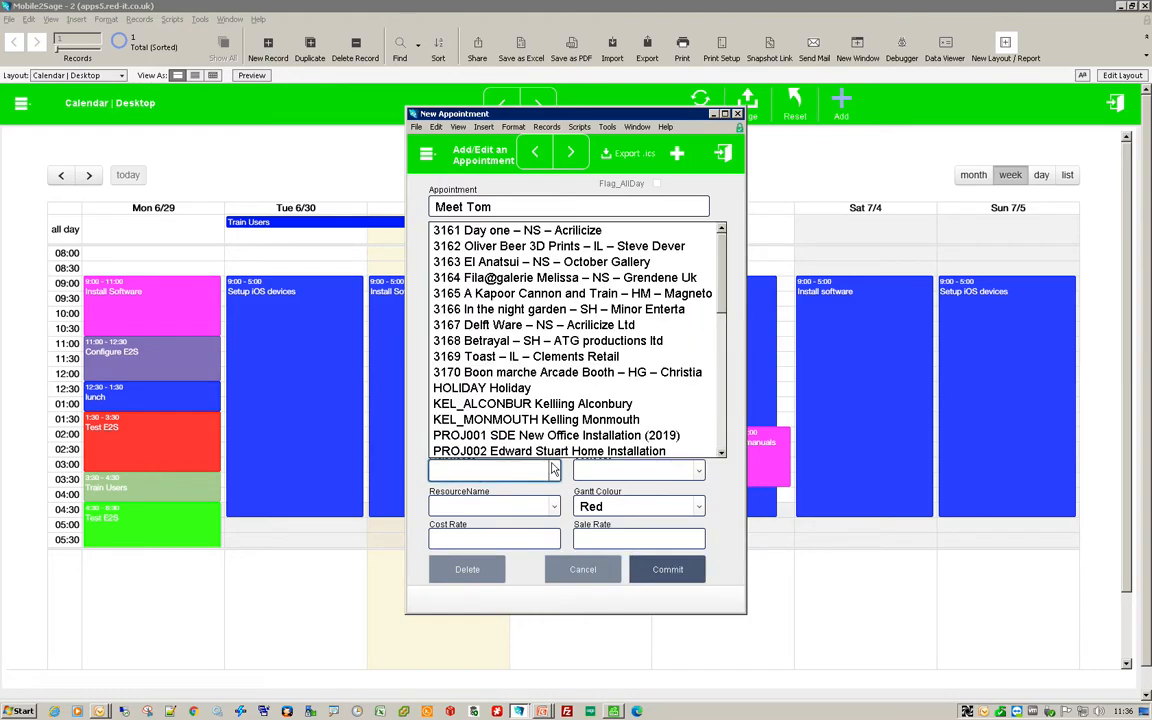
click(478, 435)
click(698, 472)
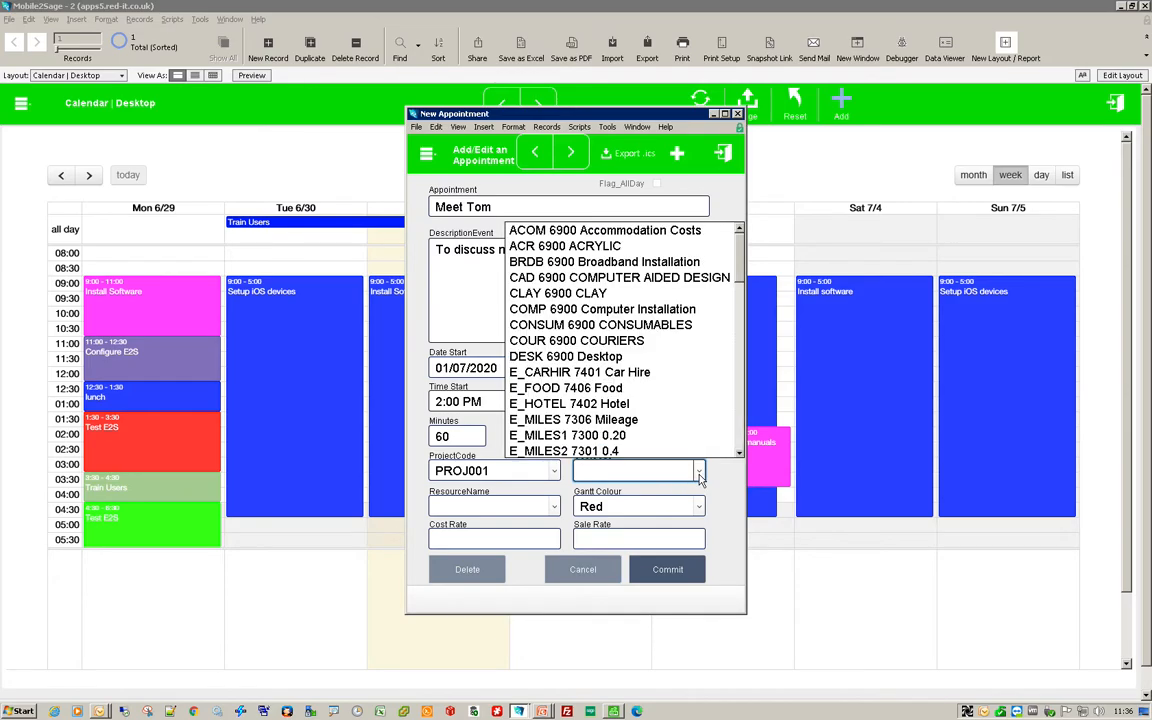
scroll(741, 447, down, 9)
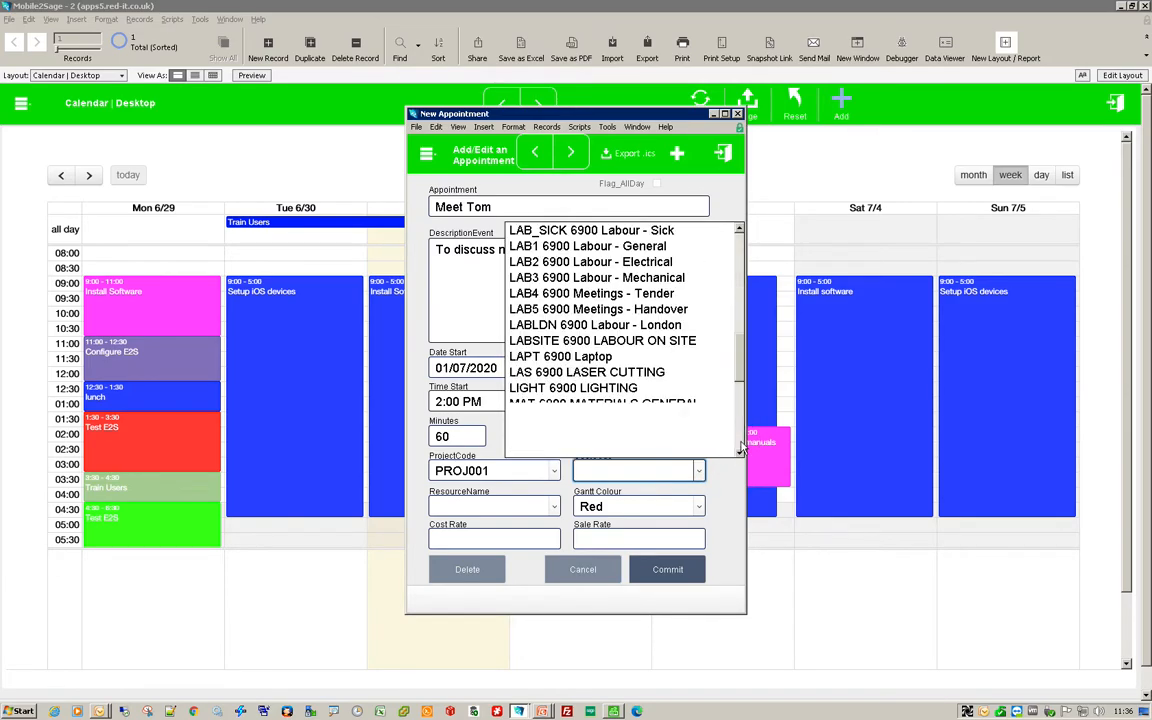
click(628, 246)
- Assign the resource's e-mail address to the appointment and commit it to the calendar
click(557, 510)
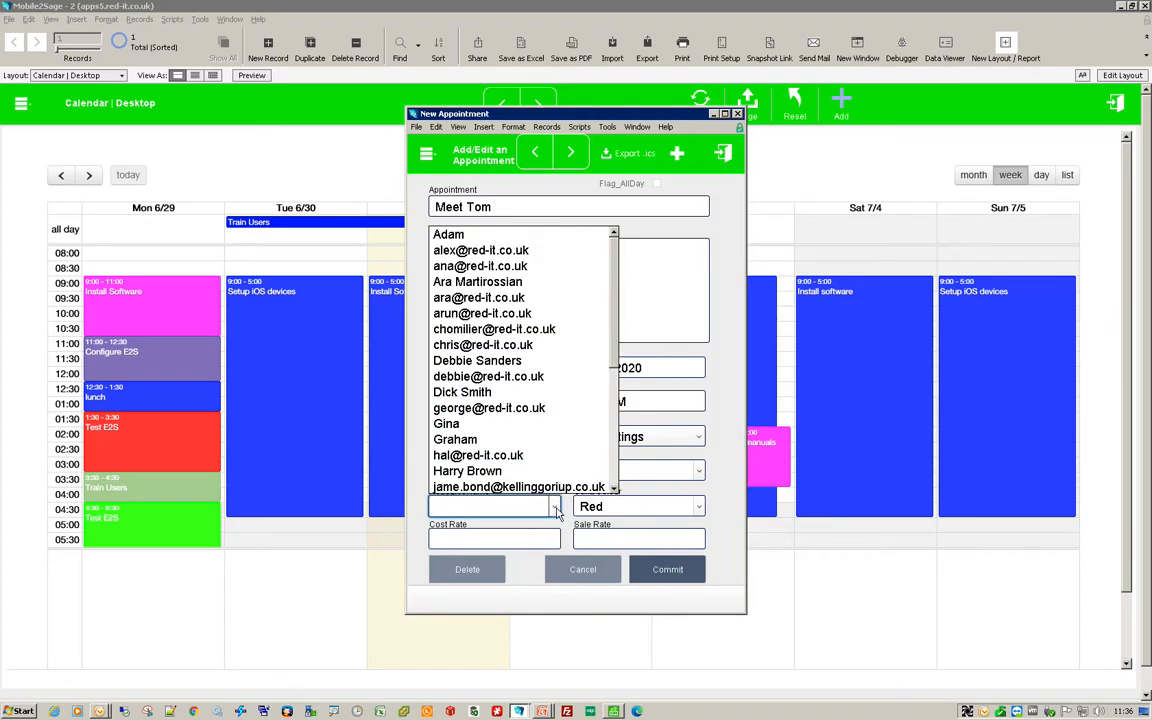
click(432, 267)
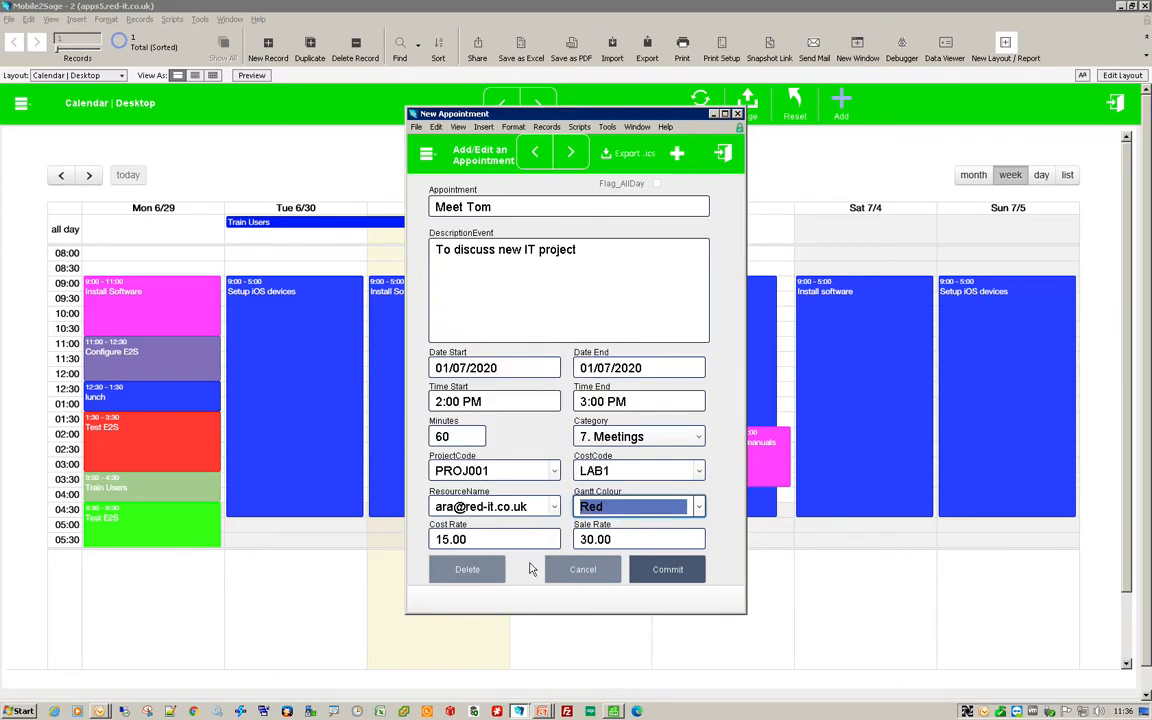
click(660, 569)
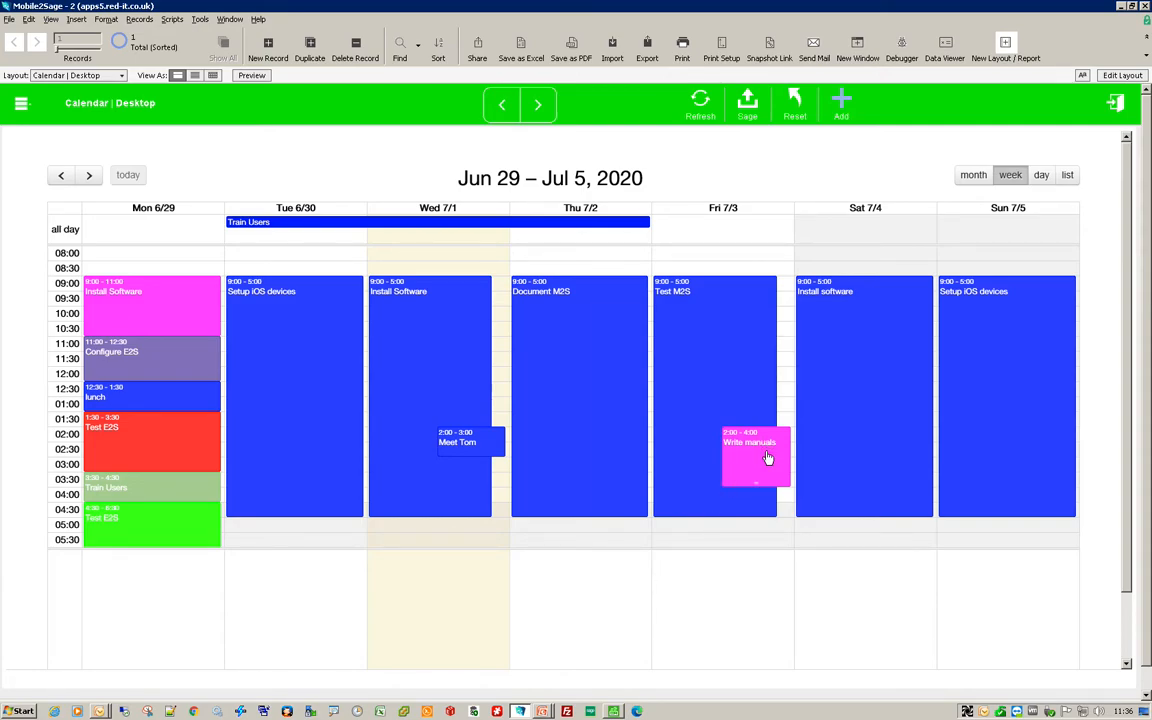
- Move the Write manuals appointment to Thursday 7/2, 2:30 to 4:30, and view the calendar by month, day, list and week
drag(768, 457, 631, 473)
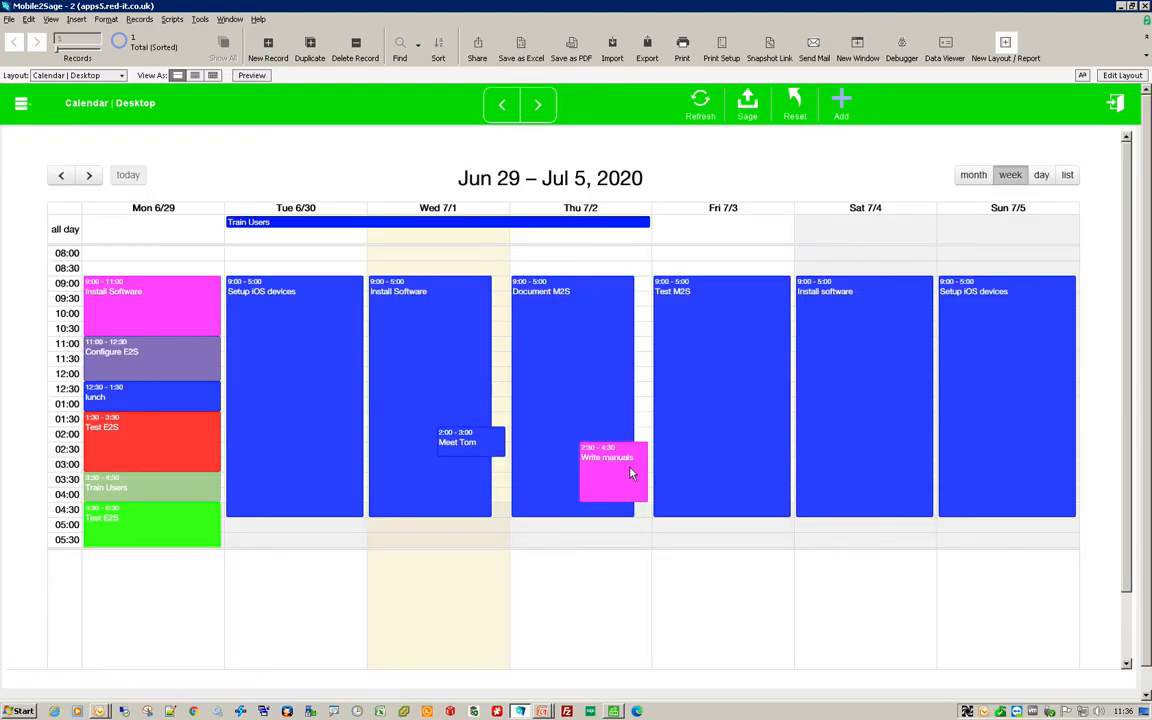
click(972, 176)
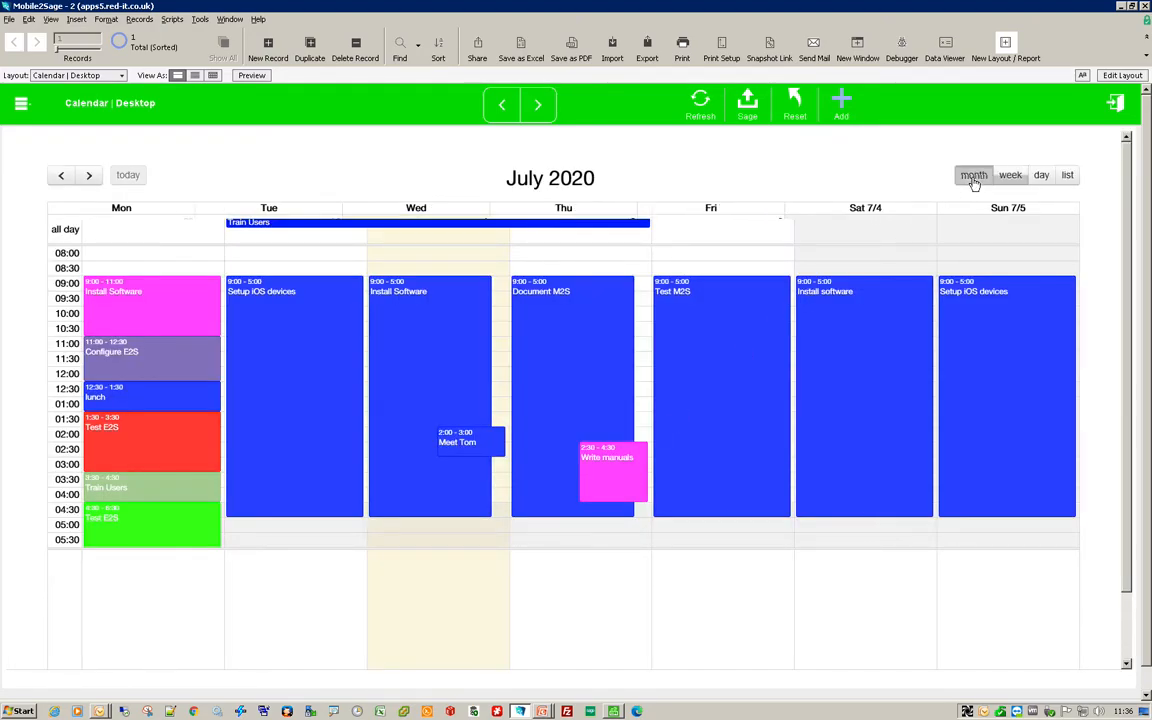
click(1041, 177)
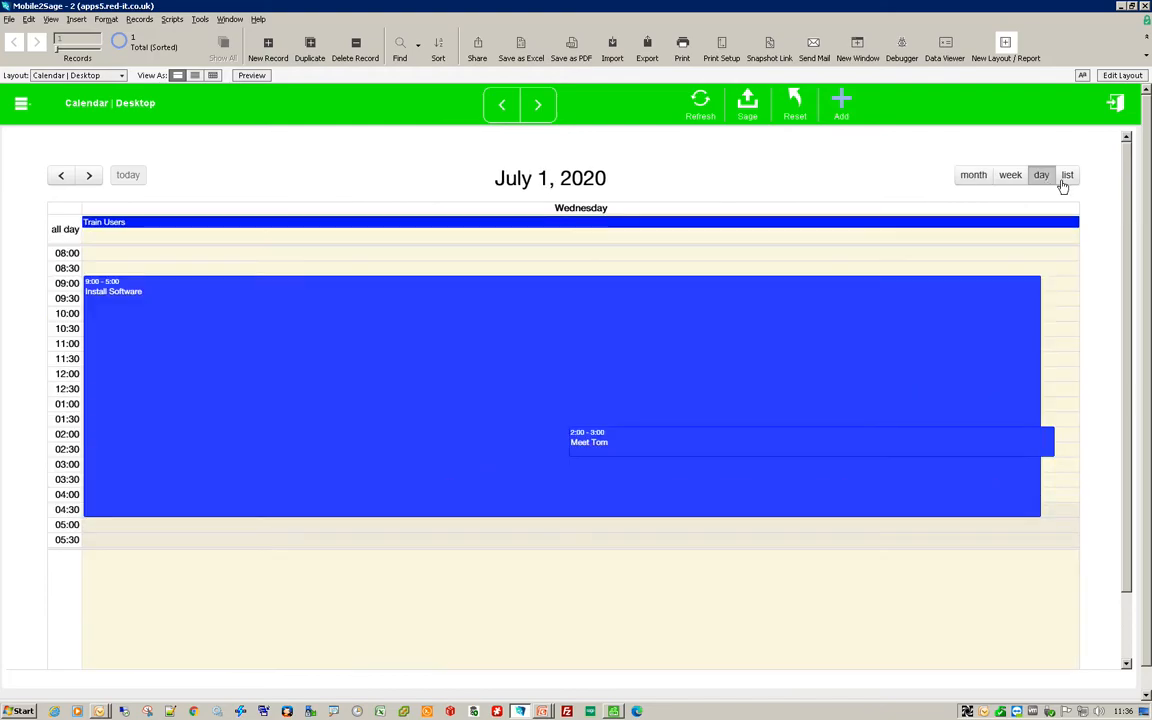
click(1068, 176)
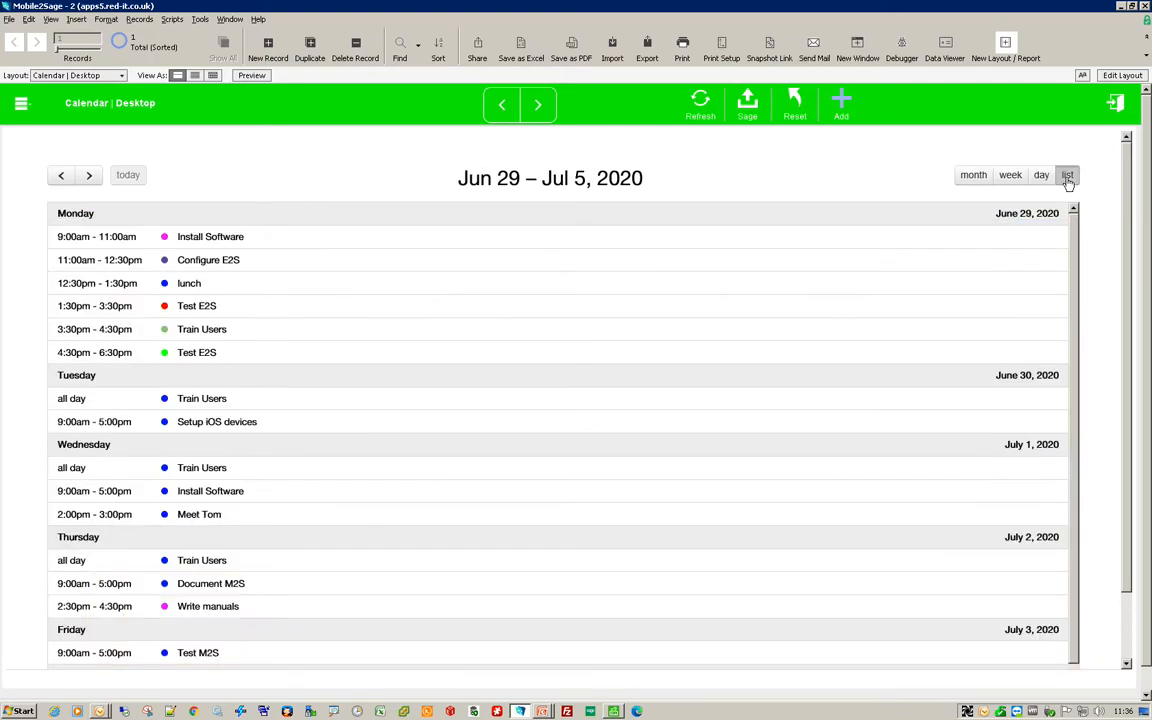
click(1010, 175)
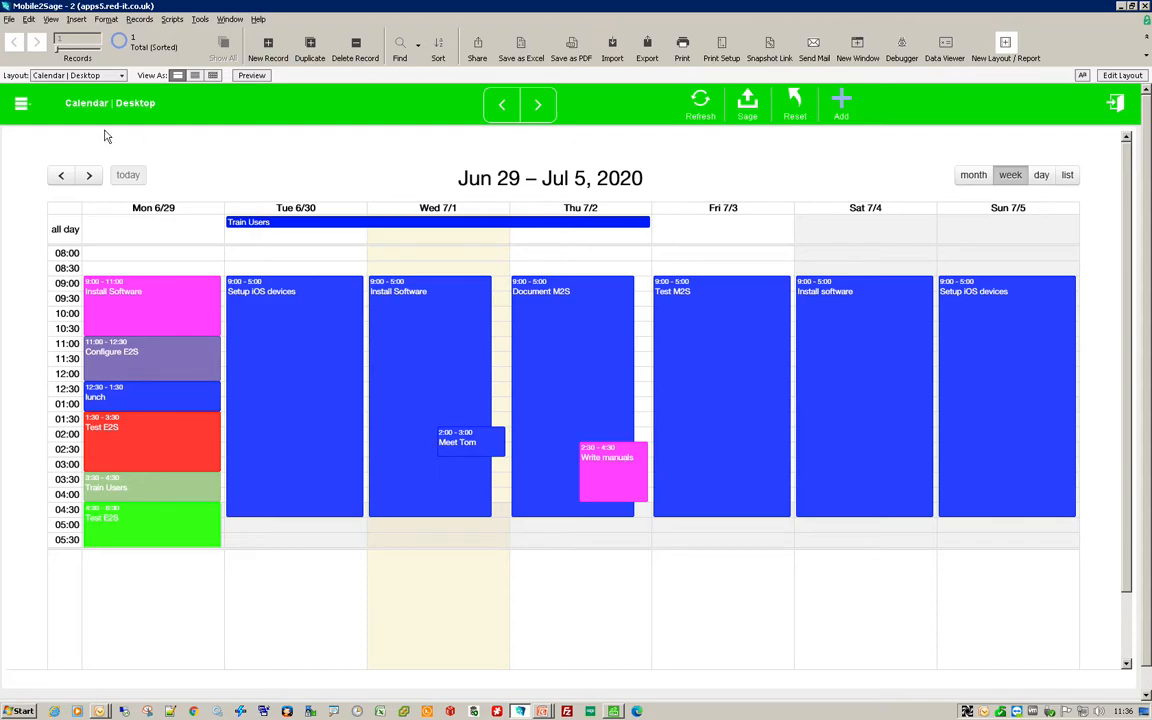
- Open the Gantt Chart Project List to view the scheduled tasks by project
click(21, 106)
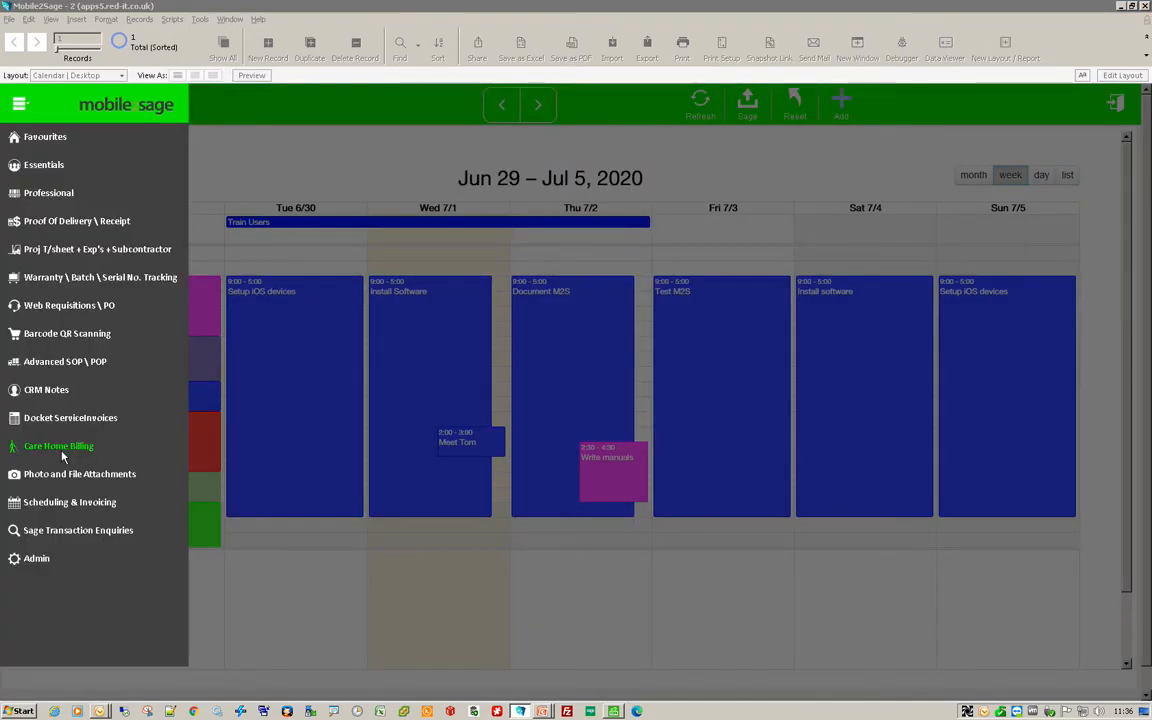
click(70, 502)
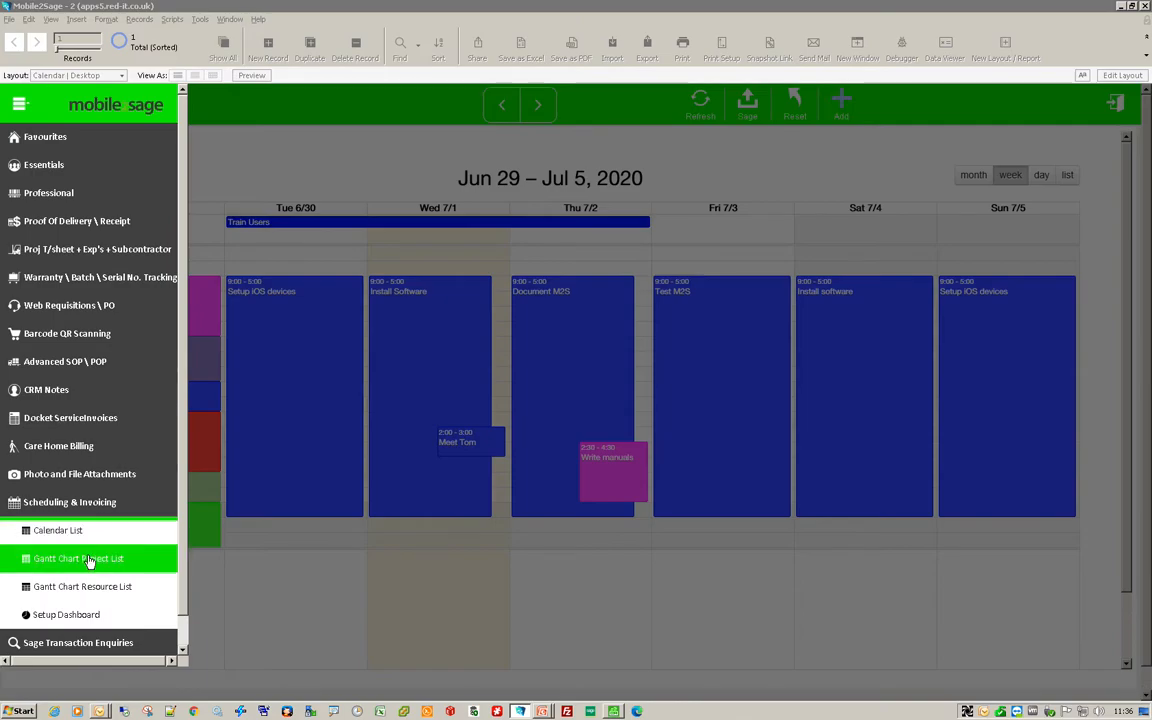
click(89, 560)
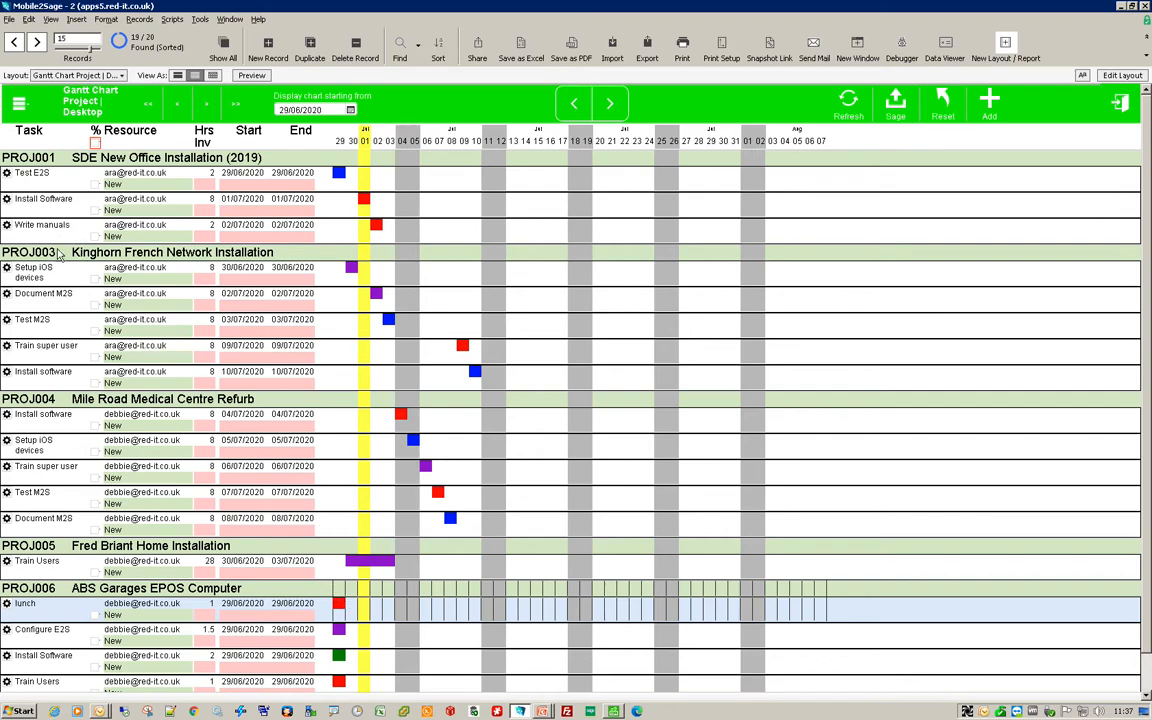
- Open the Gantt Chart Resource List to show the scheduled tasks by resource
click(18, 103)
click(70, 502)
click(93, 588)
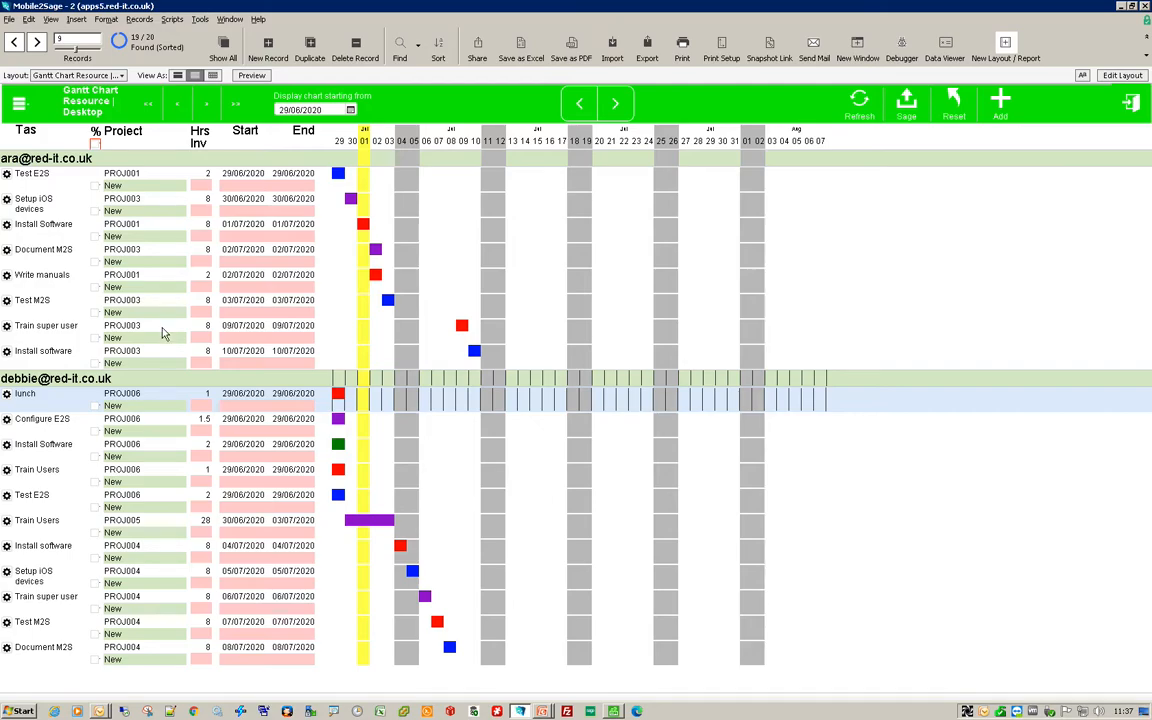
- Mark Setup iOS devices, Install Software and all the other listed tasks as completed, and send them to Sage
click(96, 212)
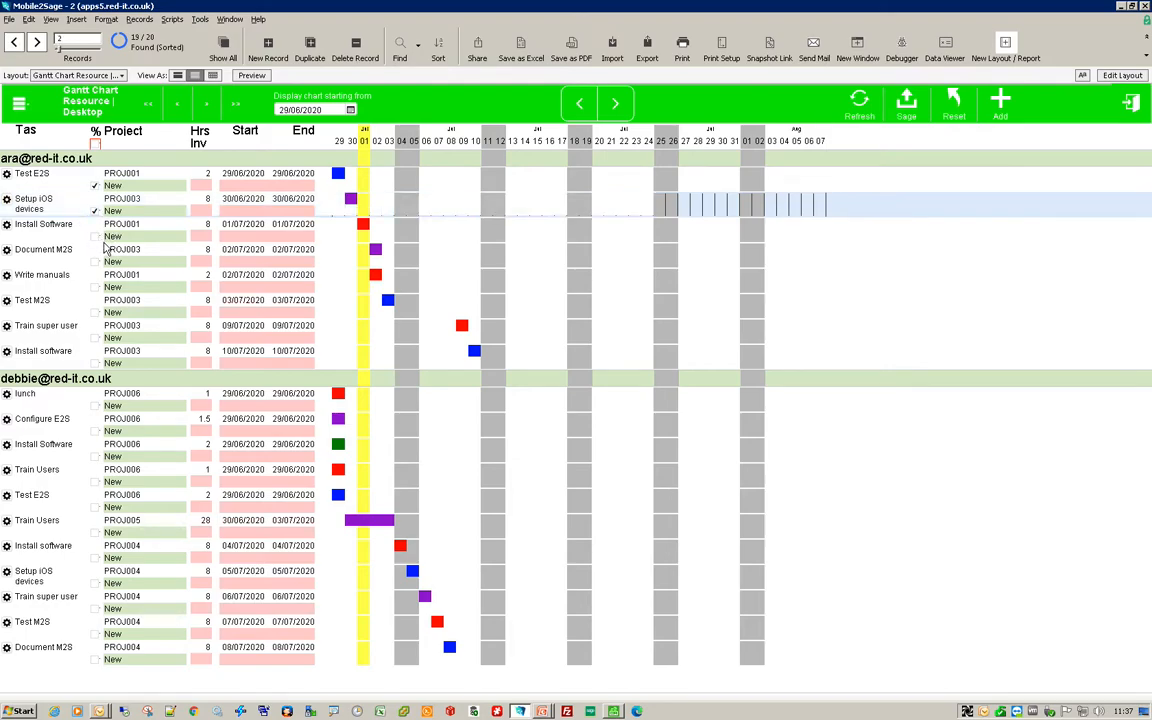
click(96, 237)
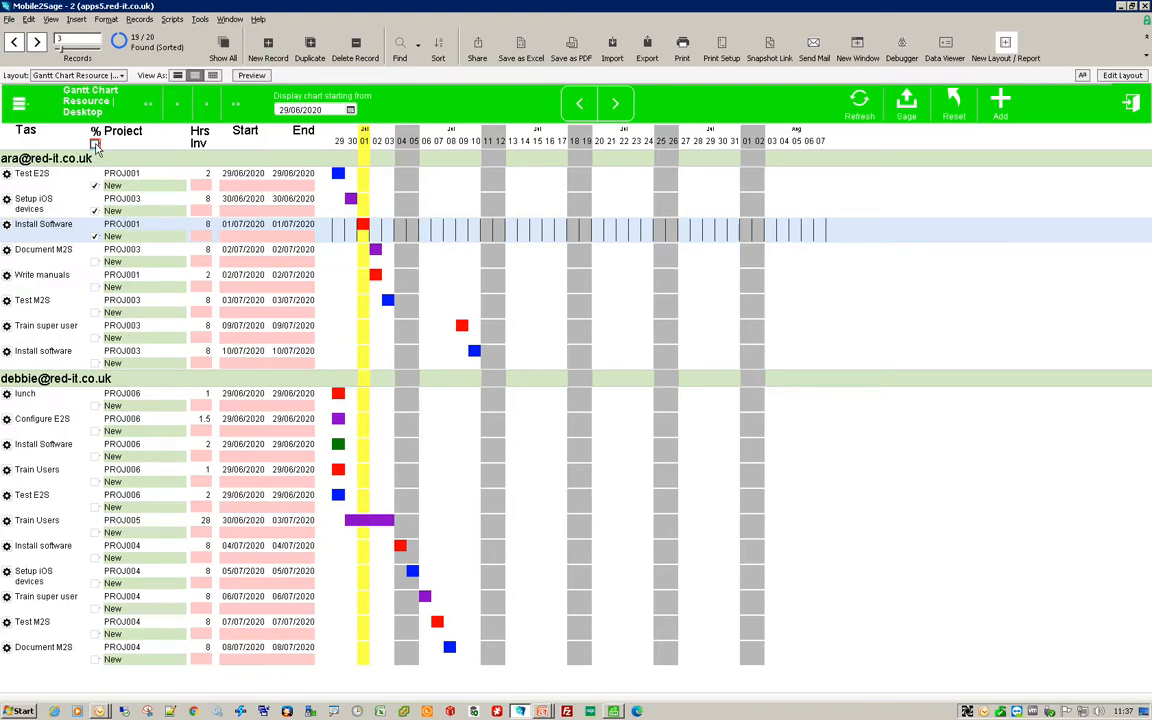
click(95, 145)
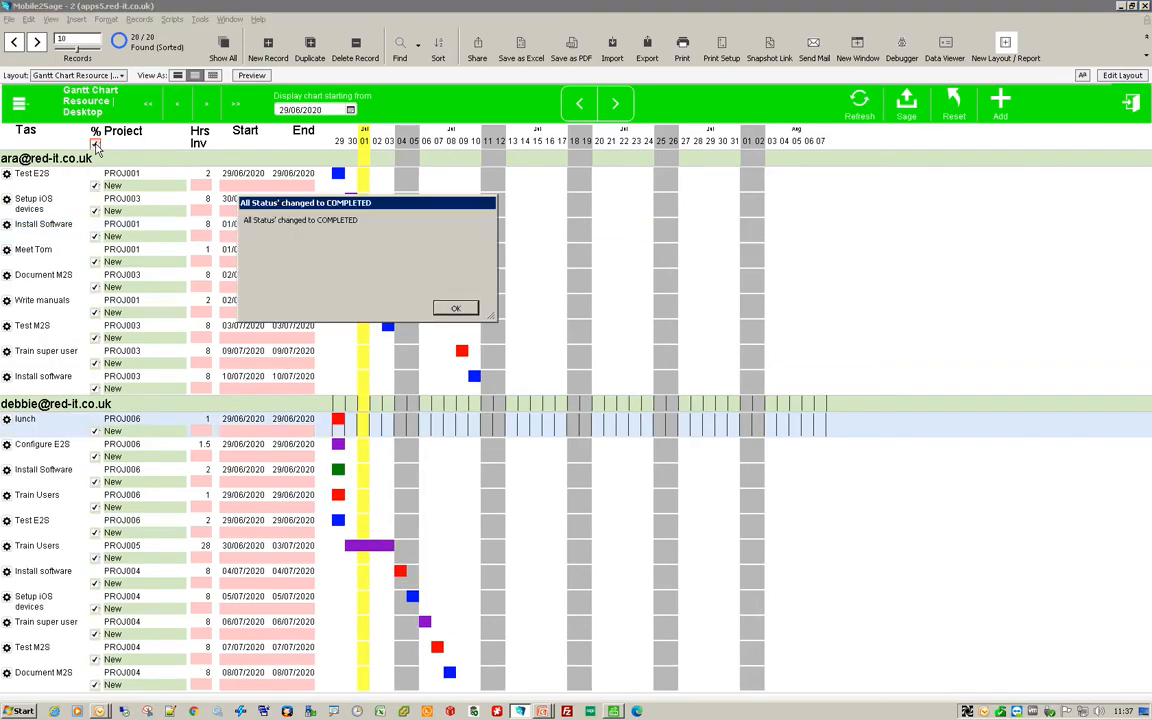
click(455, 307)
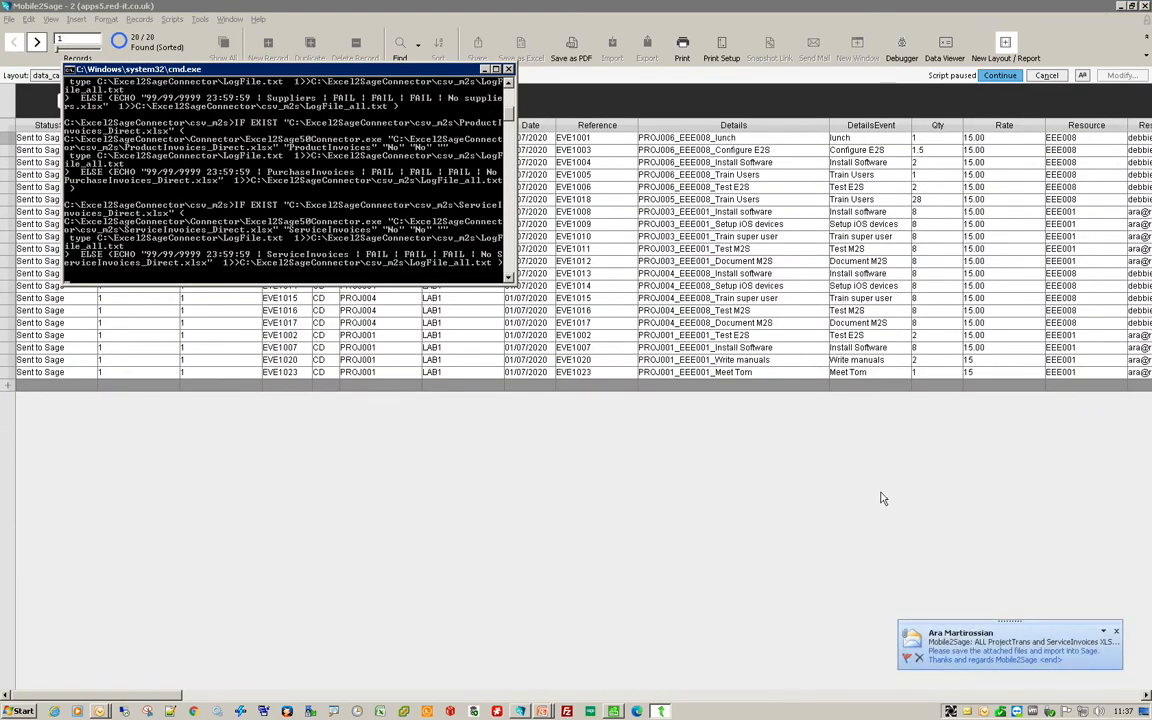
- Open the newly arrived Mobile2Sage e-mail in Outlook and preview its ProjectTrans_Direct.xlsx attachment
click(952, 643)
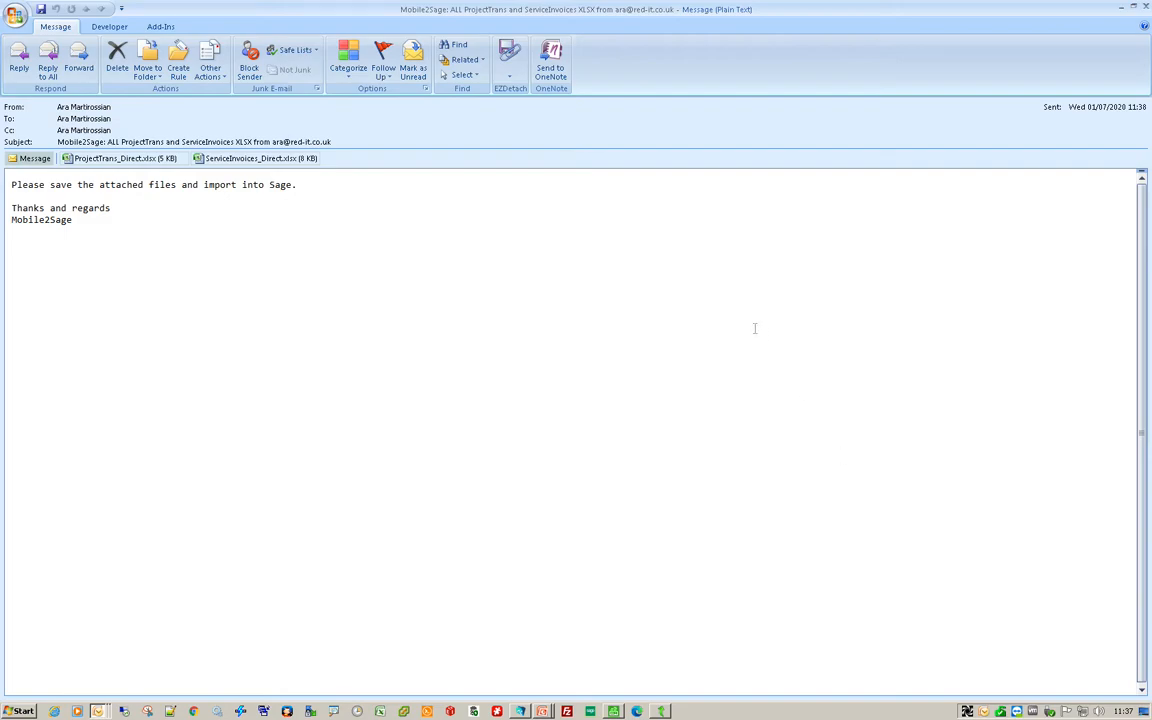
click(106, 160)
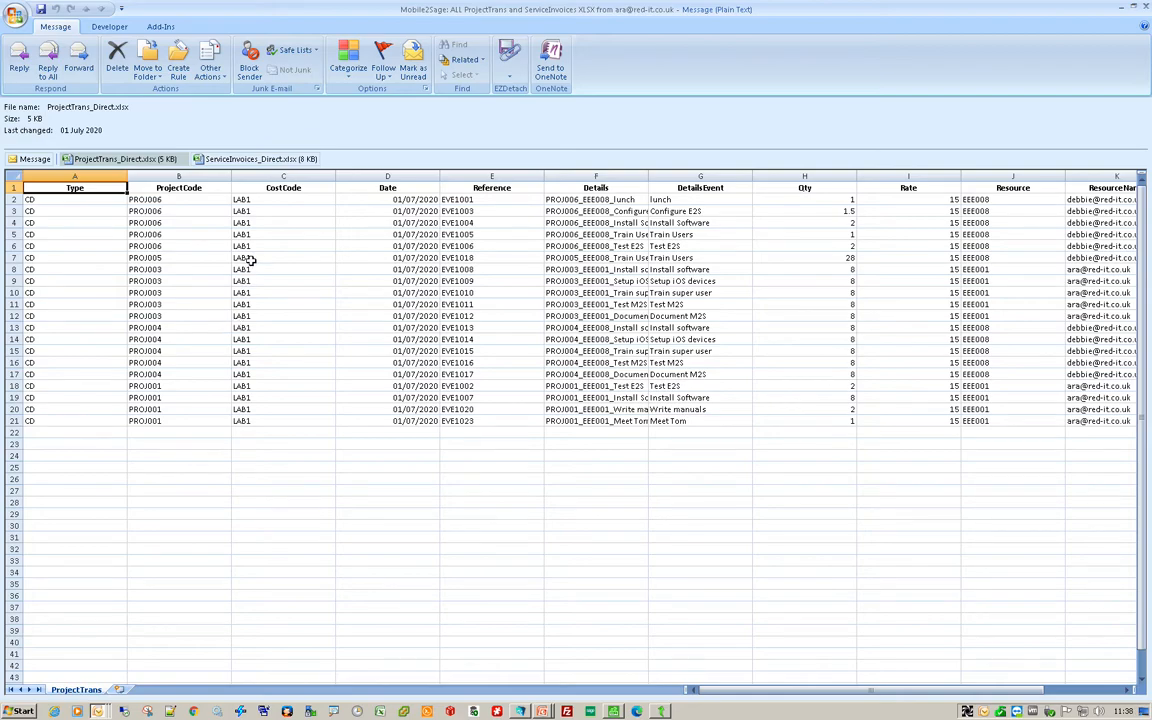
- Preview ServiceInvoices_Direct.xlsx and examine its project code, resource, resource name, rate and account reference columns
click(256, 162)
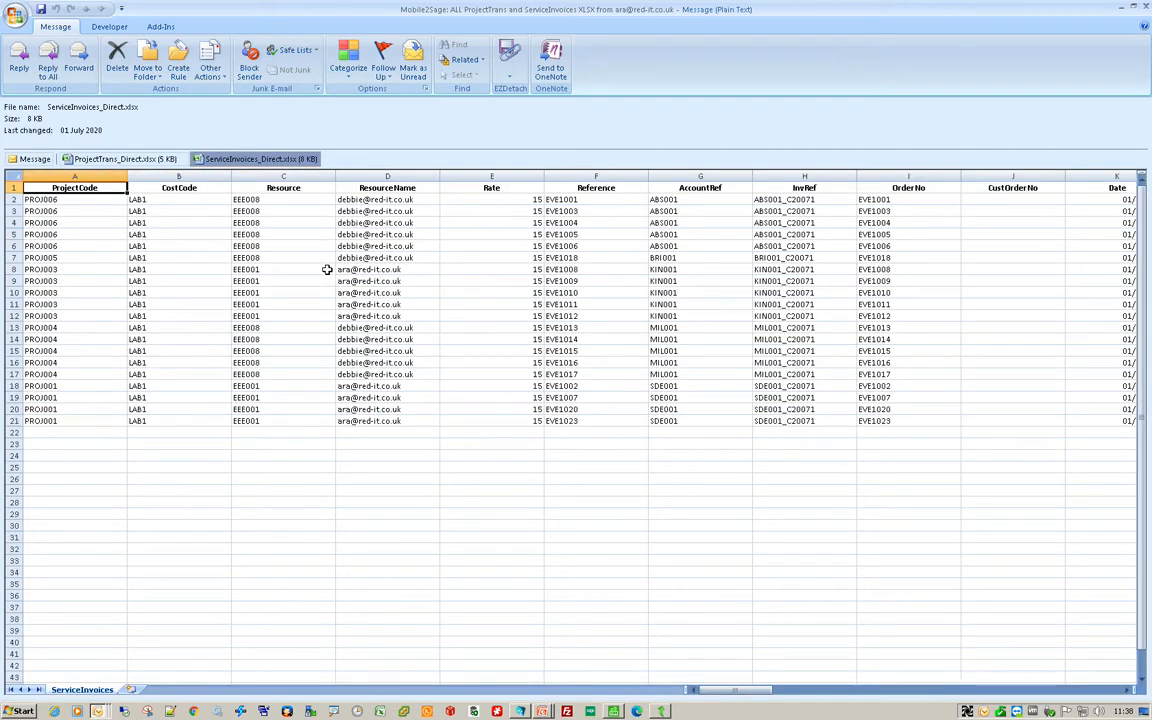
drag(88, 200, 94, 410)
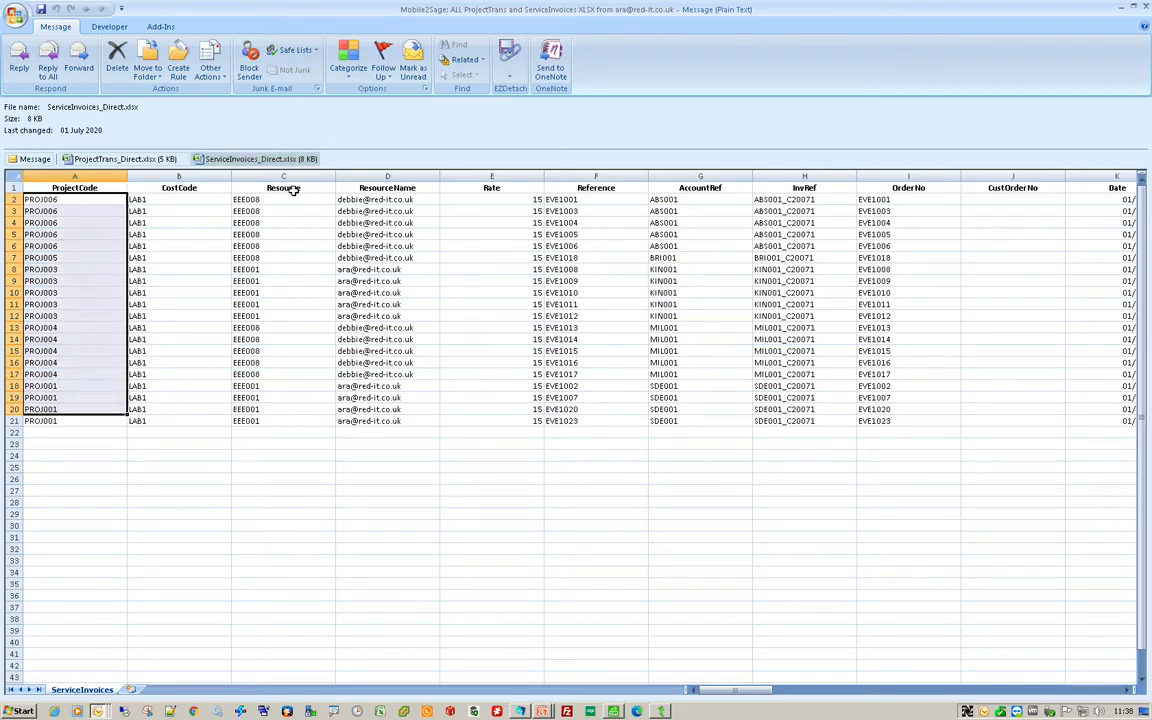
drag(283, 204, 281, 421)
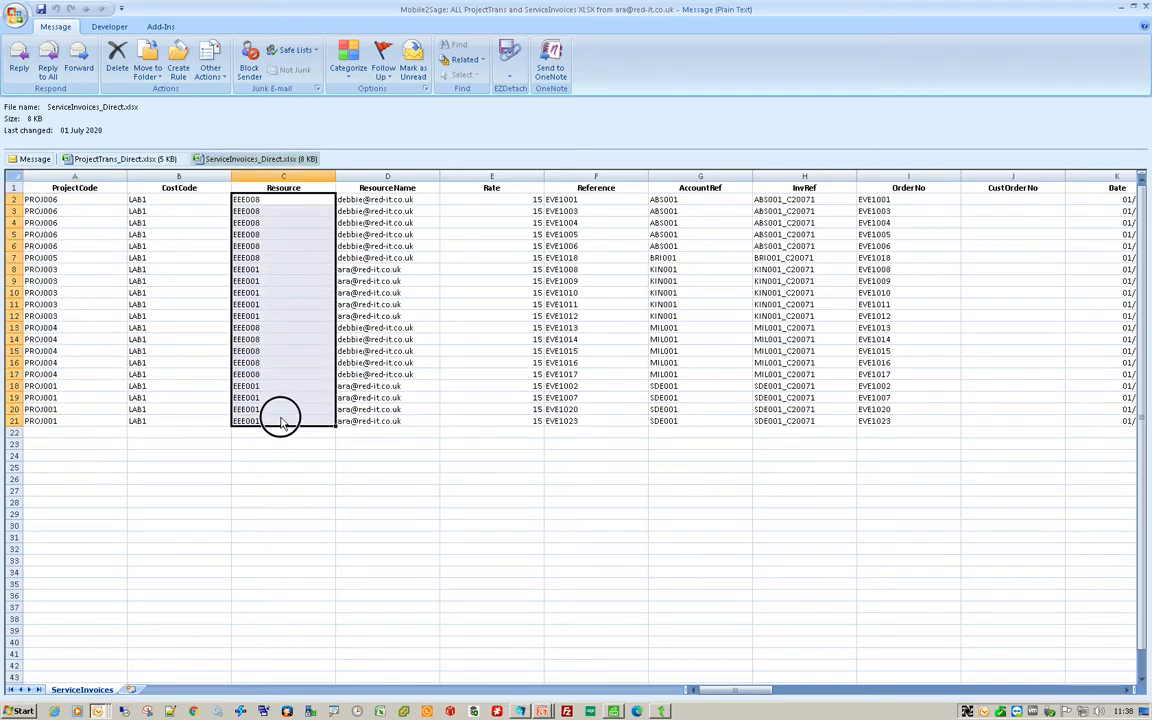
drag(375, 208, 420, 320)
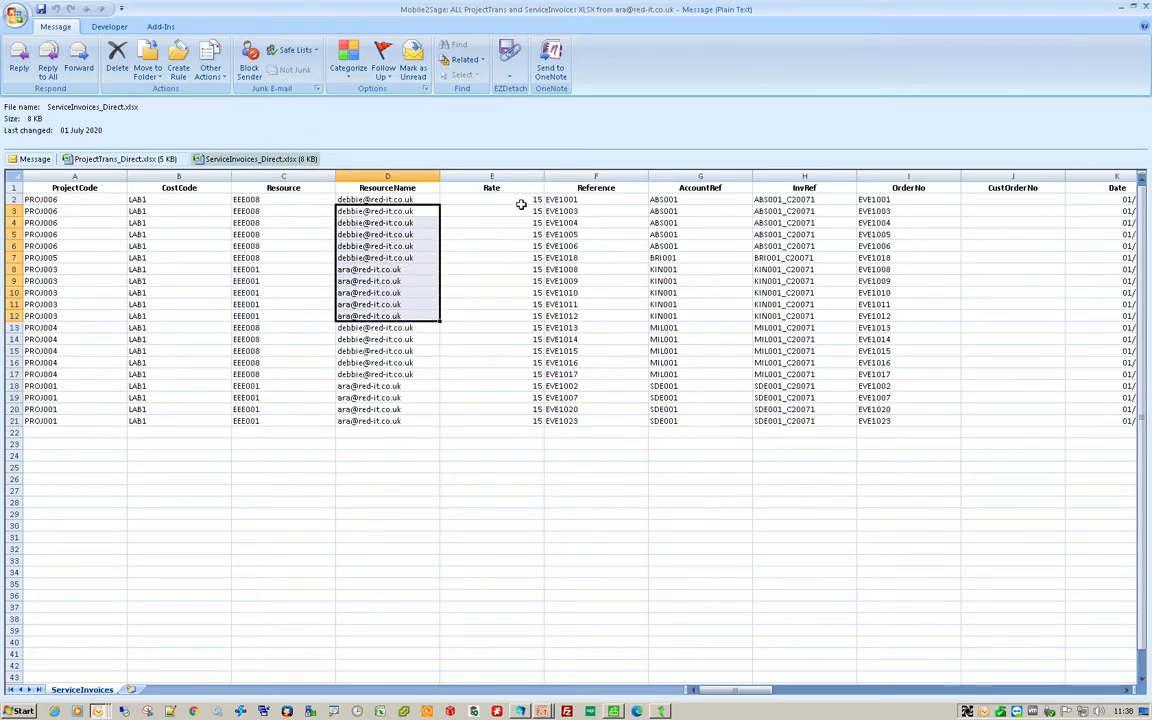
drag(470, 199, 521, 289)
drag(661, 199, 676, 411)
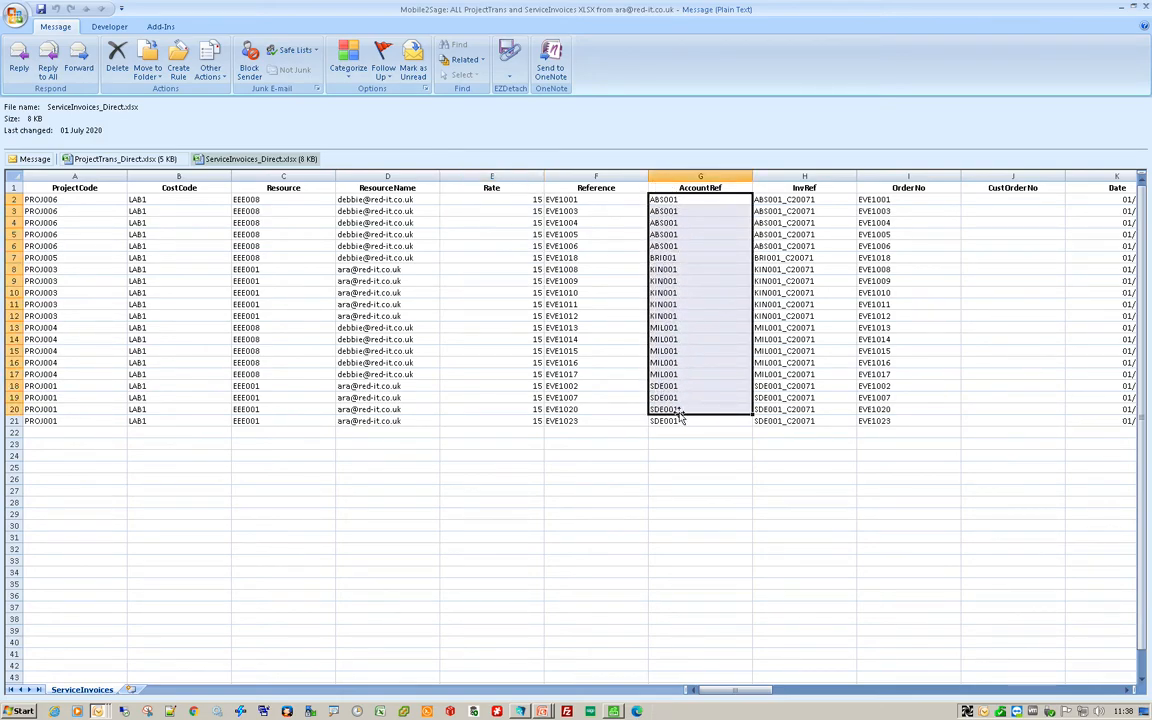
- Switch to Sage 50 Accounts, open the activity of project PROJ001, and examine its cost transactions' references and details
click(612, 711)
click(226, 60)
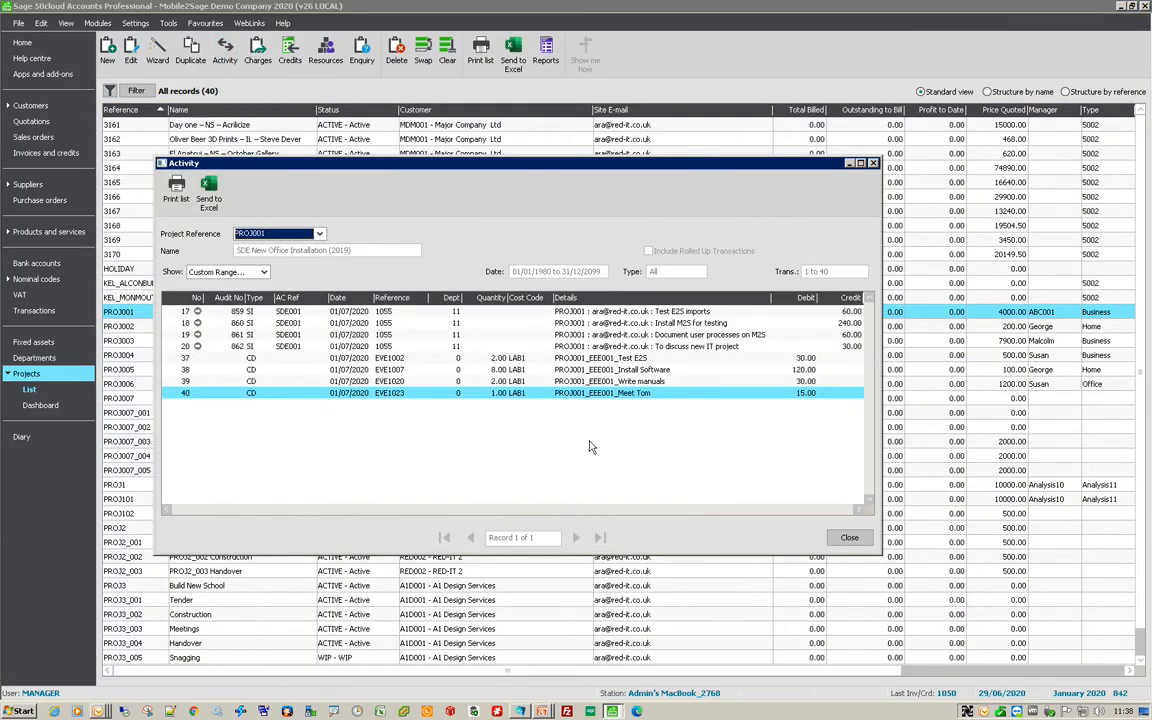
click(418, 369)
click(418, 381)
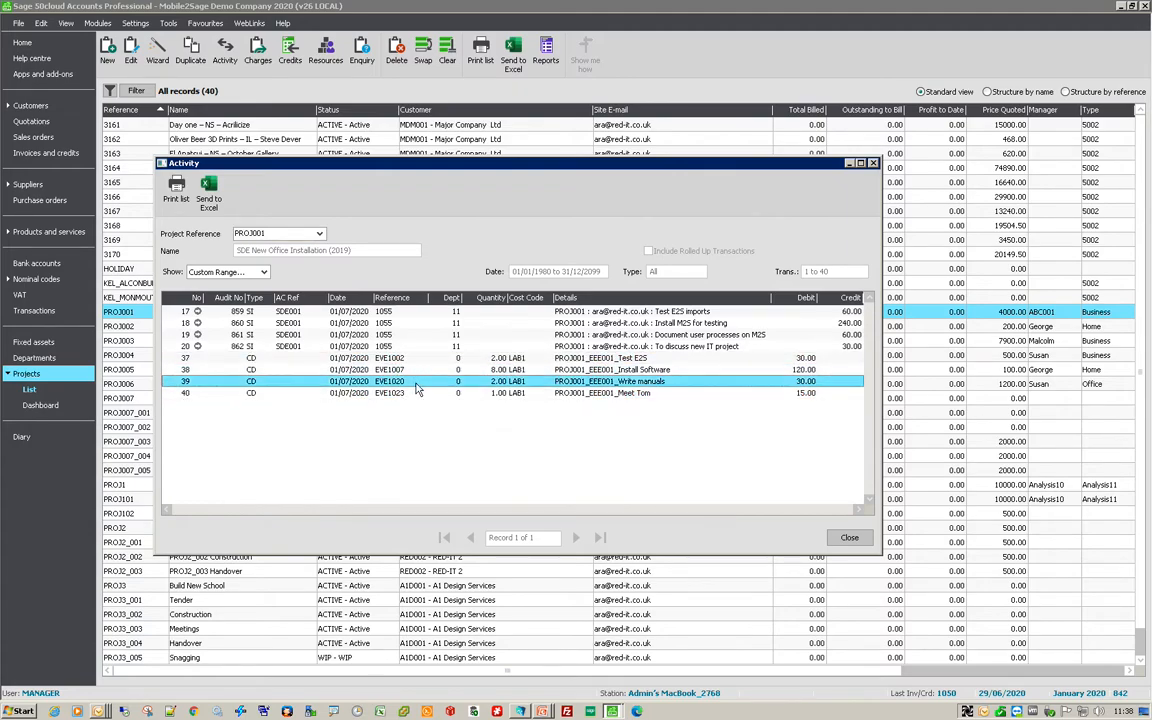
click(418, 393)
click(613, 381)
click(610, 369)
click(614, 358)
click(612, 381)
click(638, 393)
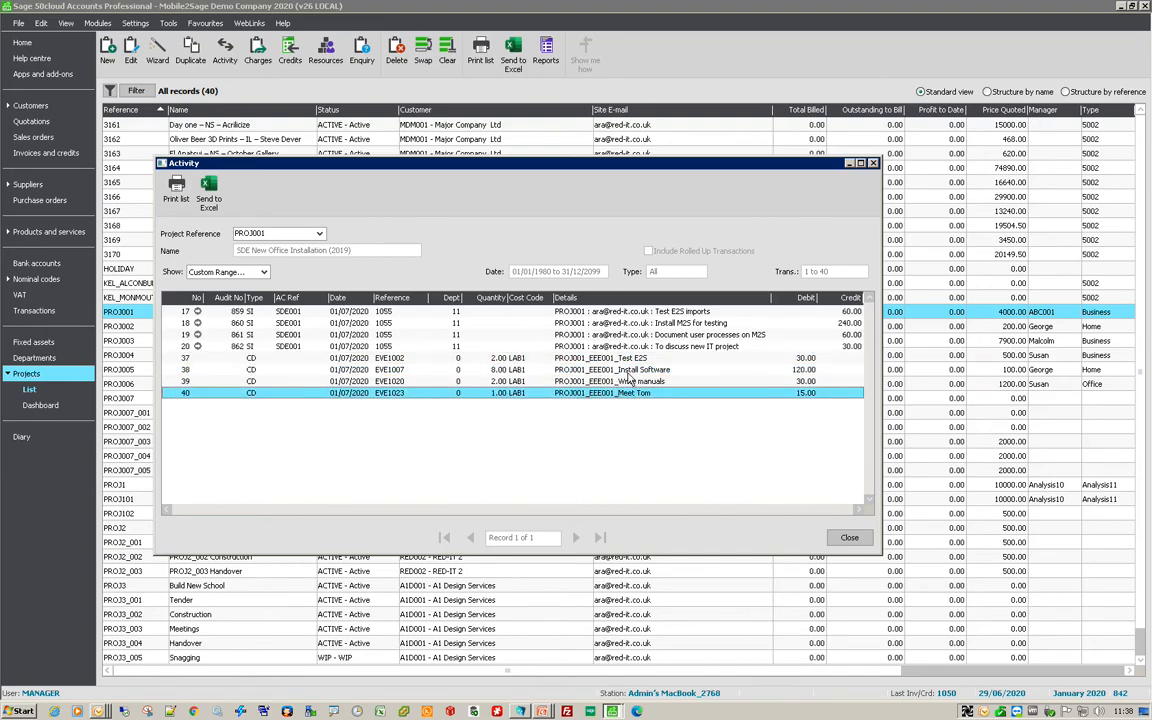
- Examine the details and credit amounts of the four sales invoice transactions, 17 to 20, in the PROJ001 activity
click(587, 313)
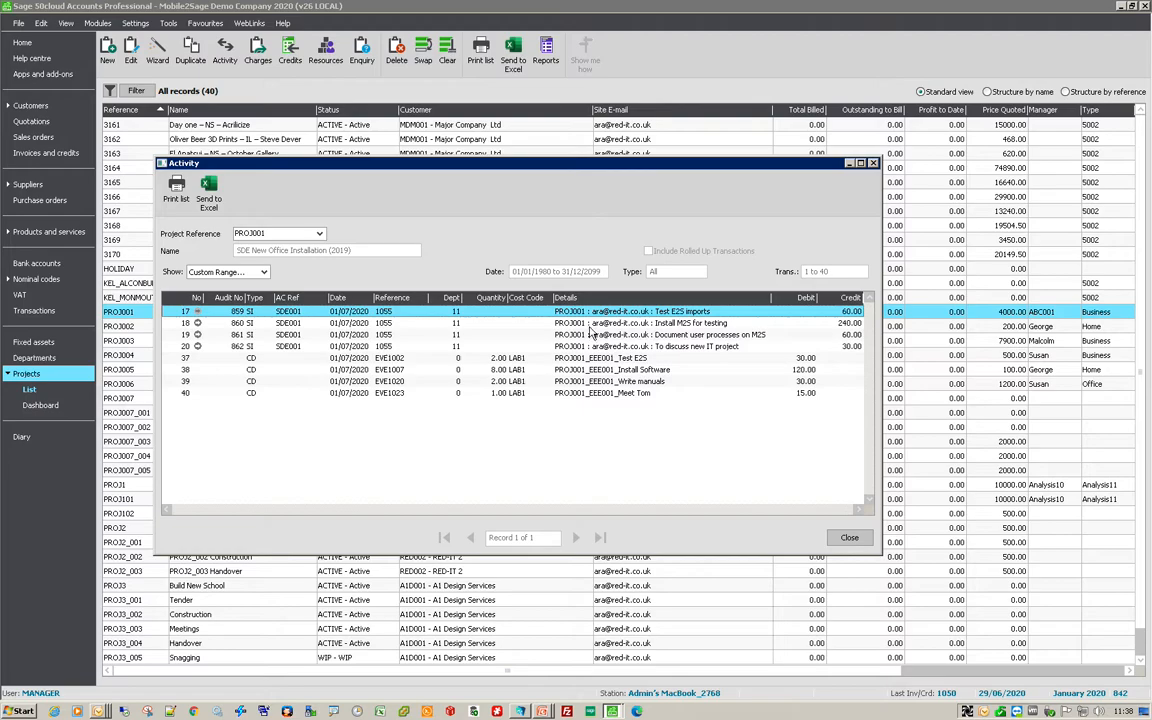
click(590, 324)
click(591, 336)
click(591, 346)
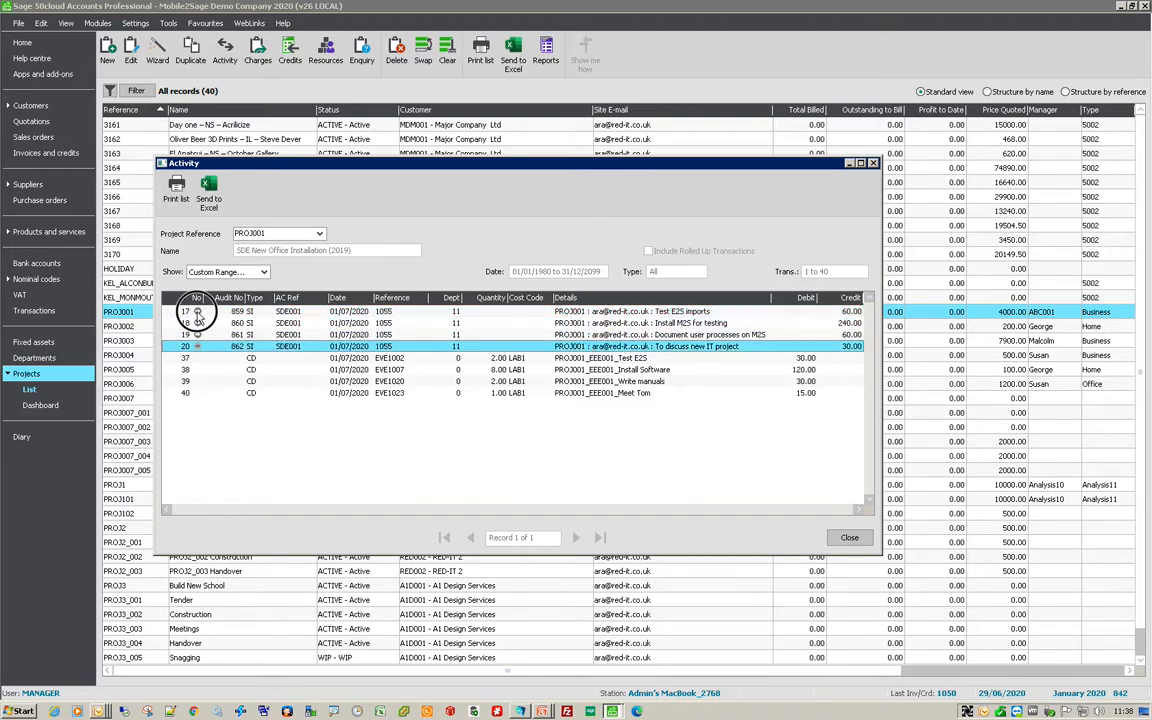
- Open the service invoice behind transaction 17, review its Test E2S item line details, and close the invoice without changes
double_click(197, 314)
click(576, 368)
click(251, 206)
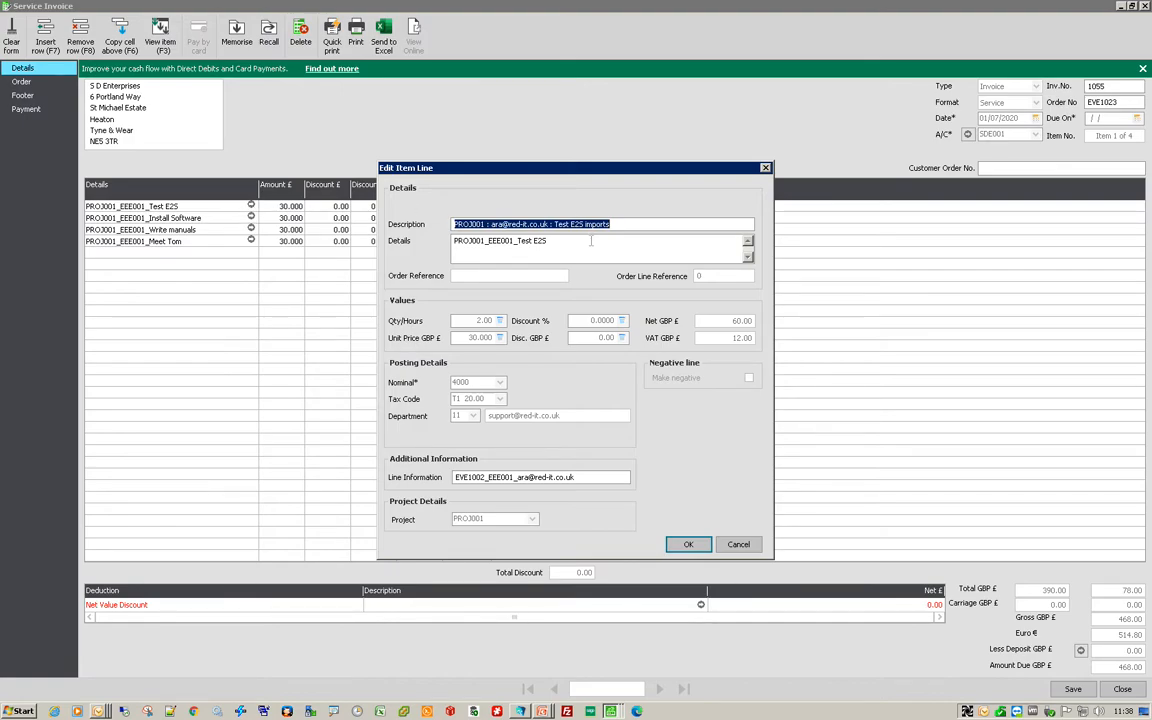
click(738, 543)
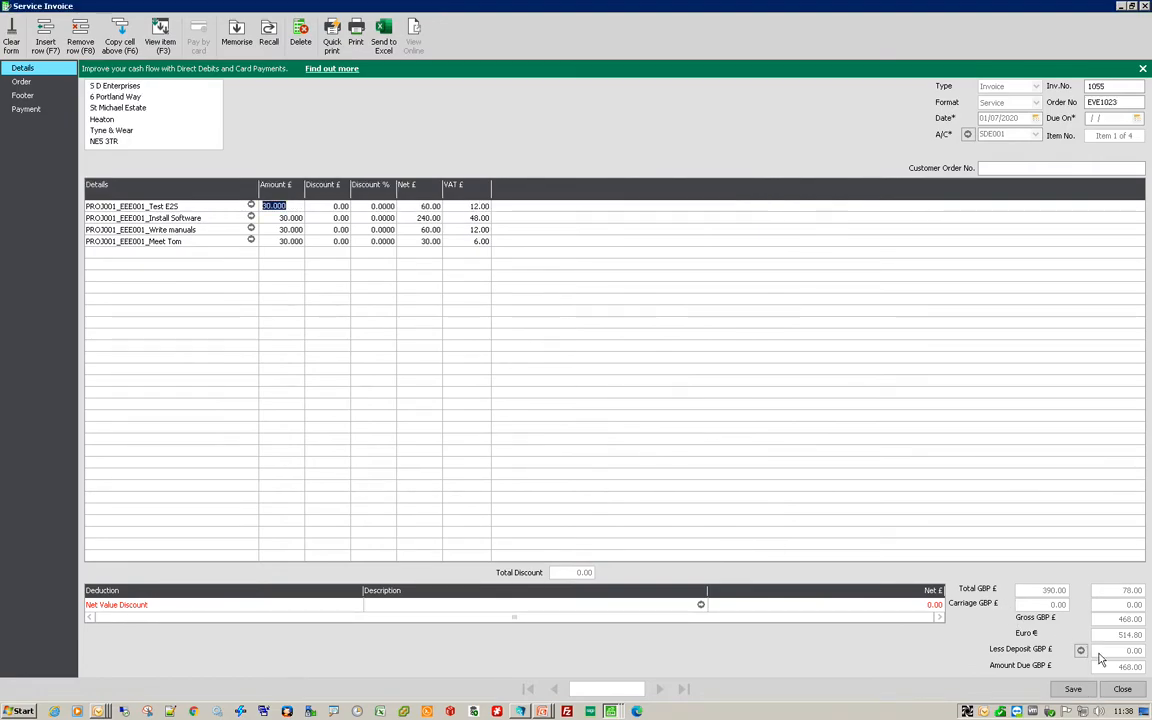
click(1122, 689)
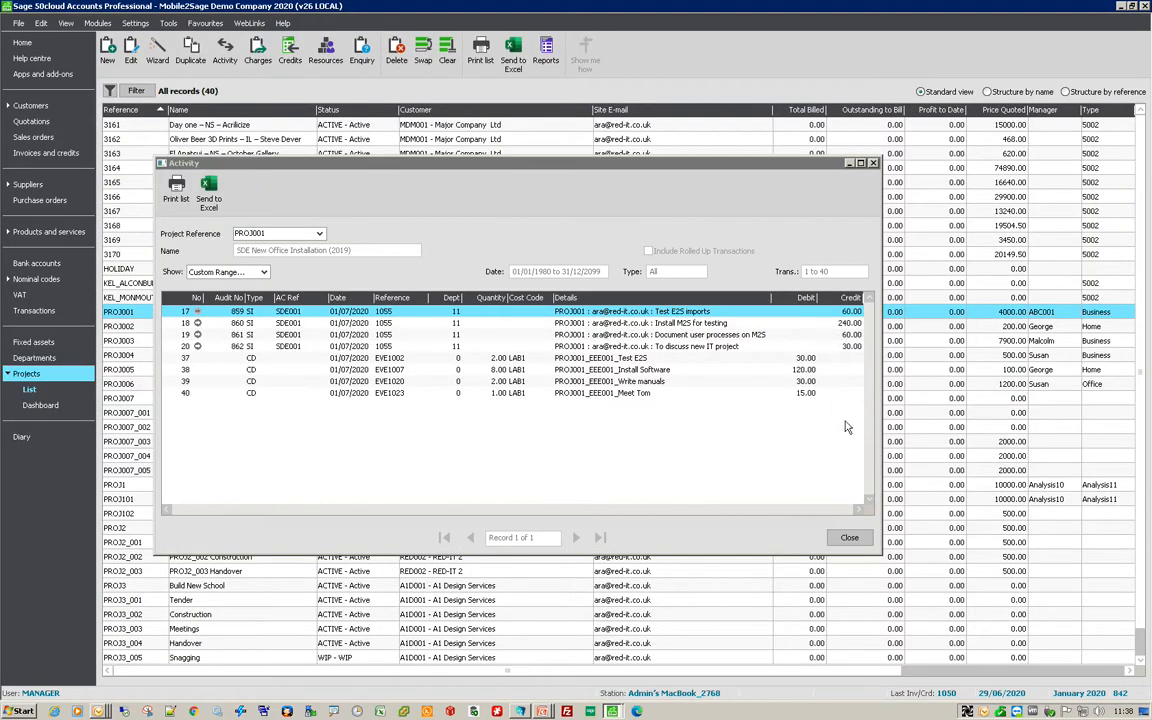
- Leave the project activity and list the invoices and credits by descending number, examining invoices 1055 to 1051
click(849, 537)
click(88, 153)
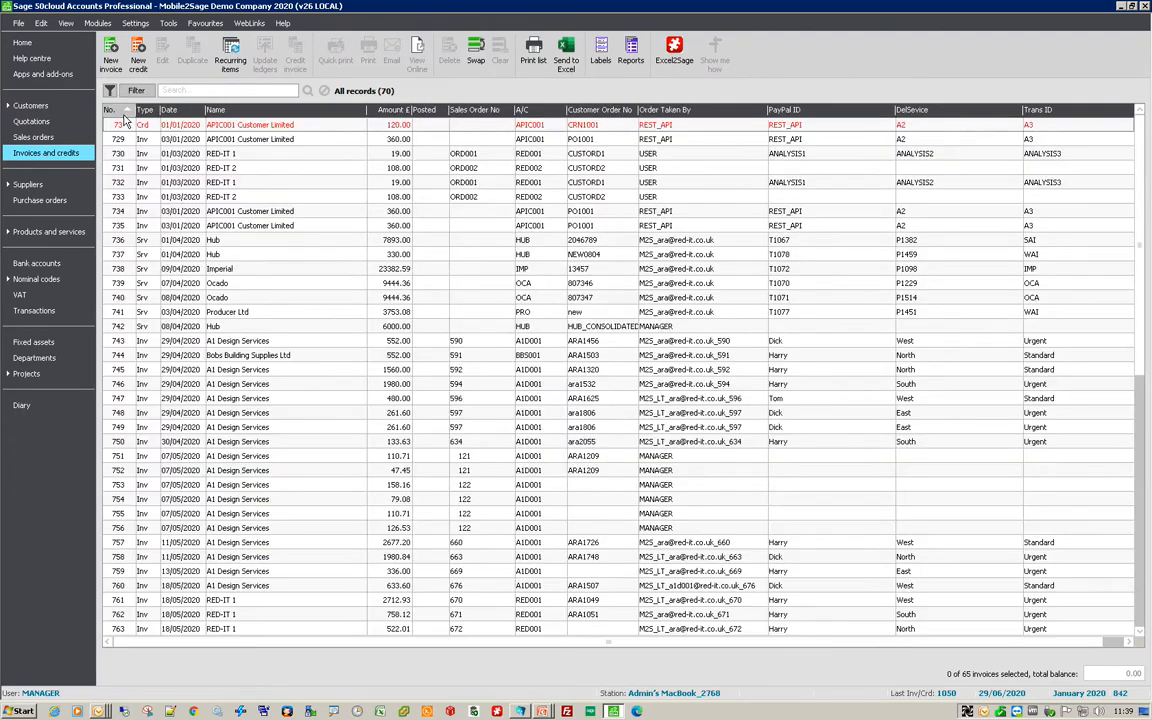
click(126, 125)
click(122, 139)
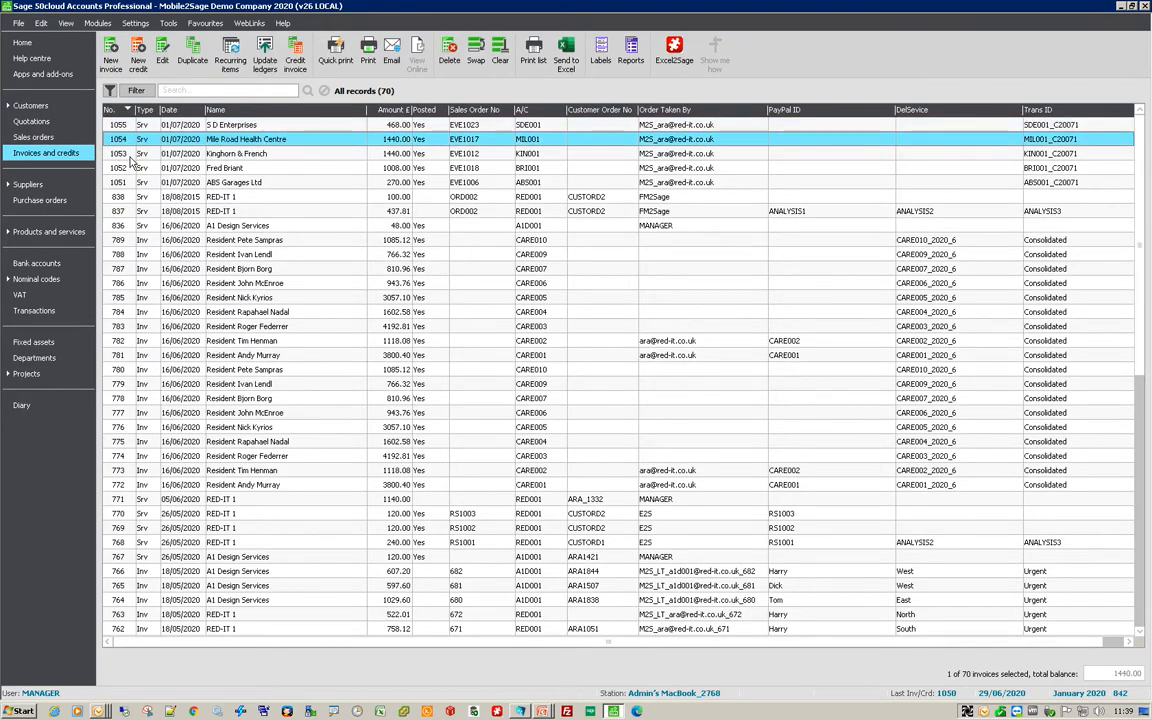
click(122, 153)
click(126, 168)
click(127, 182)
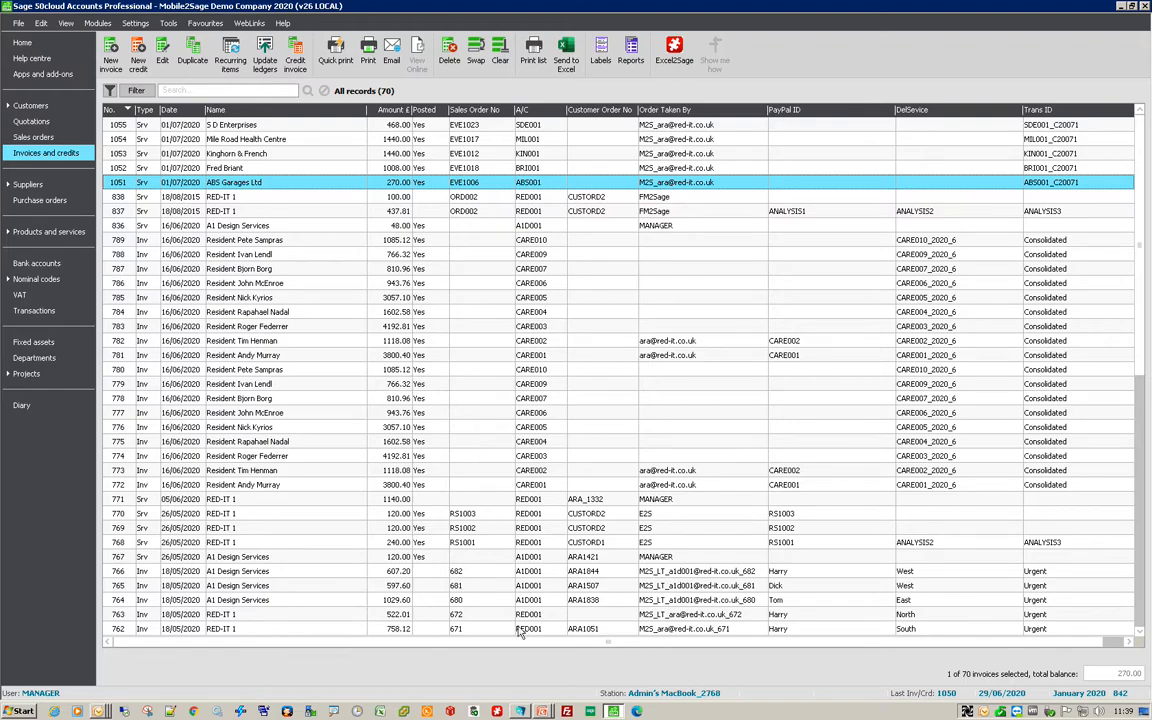
- Switch to Mobile2Sage, dismiss the ProjectTrans message, and check the invoice numbers of the sent tasks in the resource Gantt chart
click(520, 711)
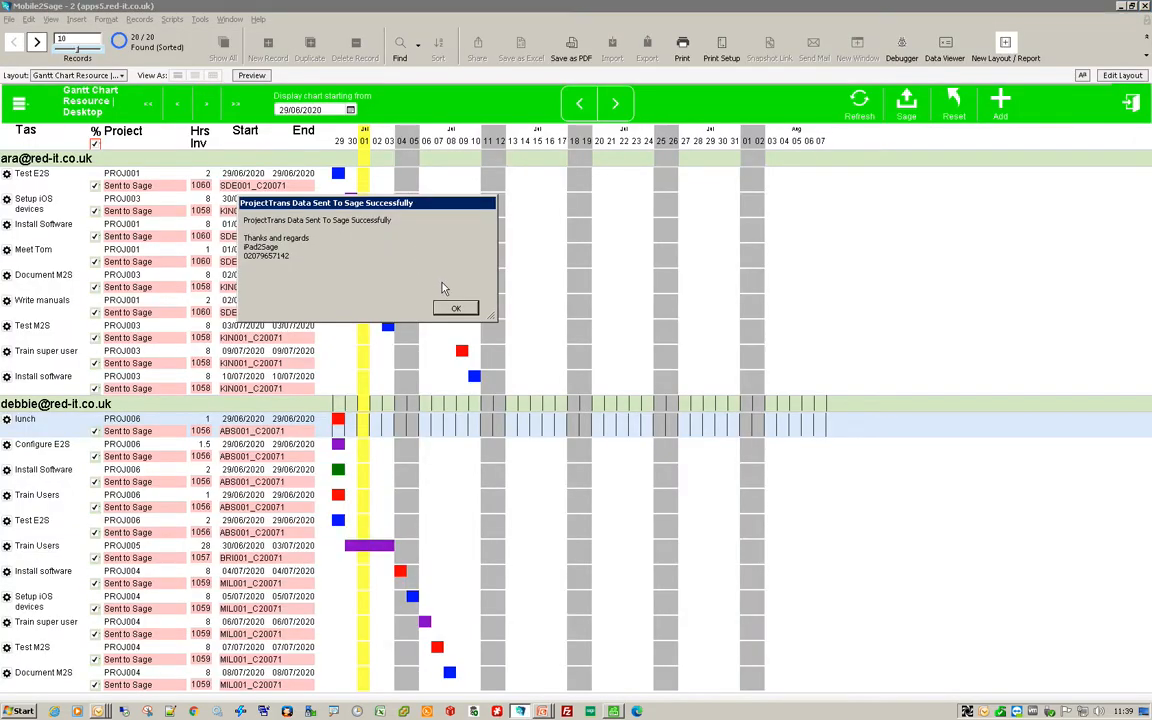
click(452, 309)
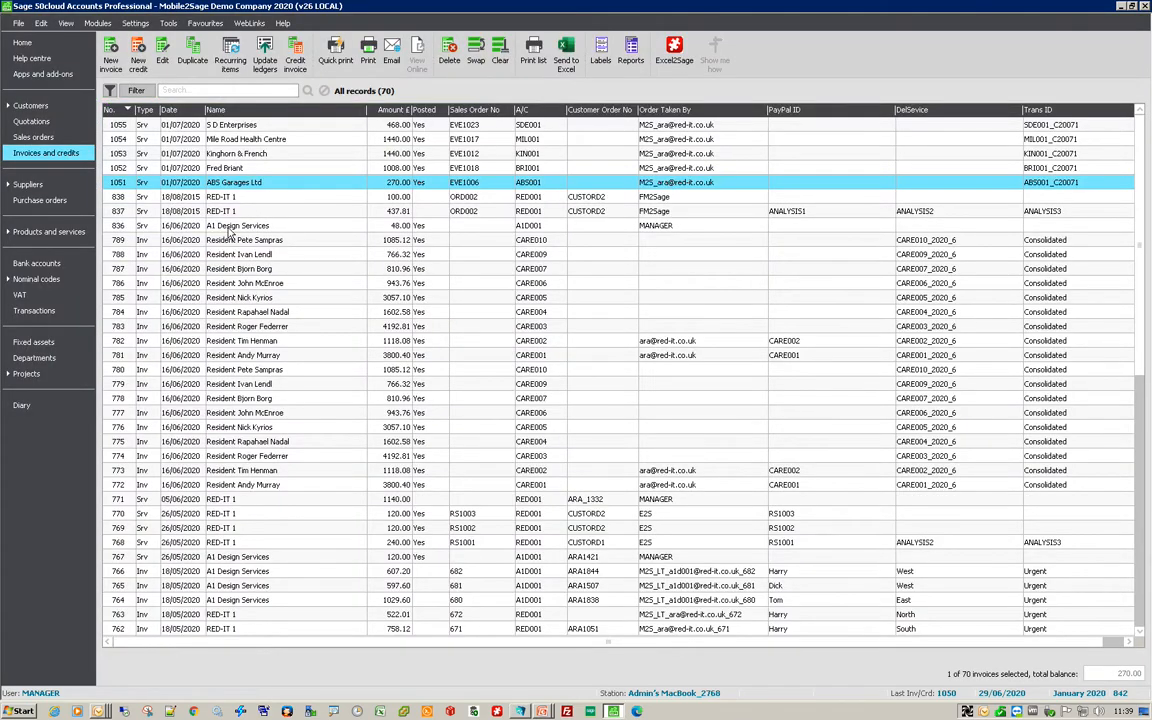
click(521, 711)
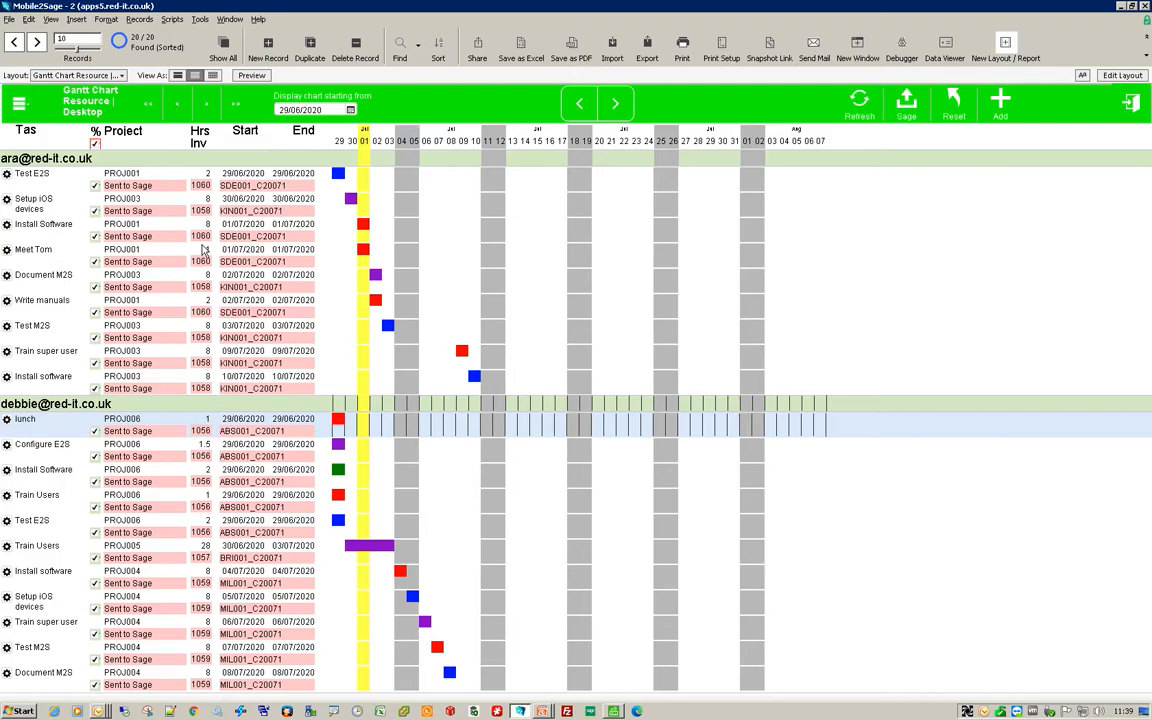
- Switch to the running PowerPoint slide show of m2s_proj_scheduling.pptx
click(543, 709)
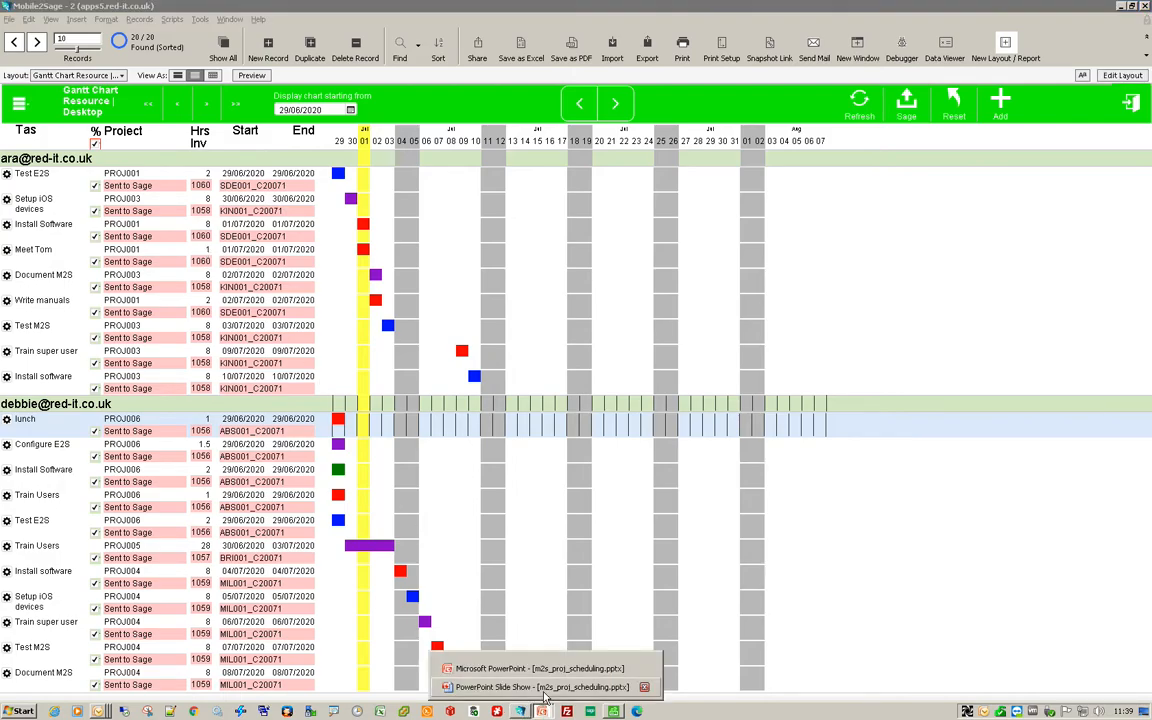
click(545, 689)
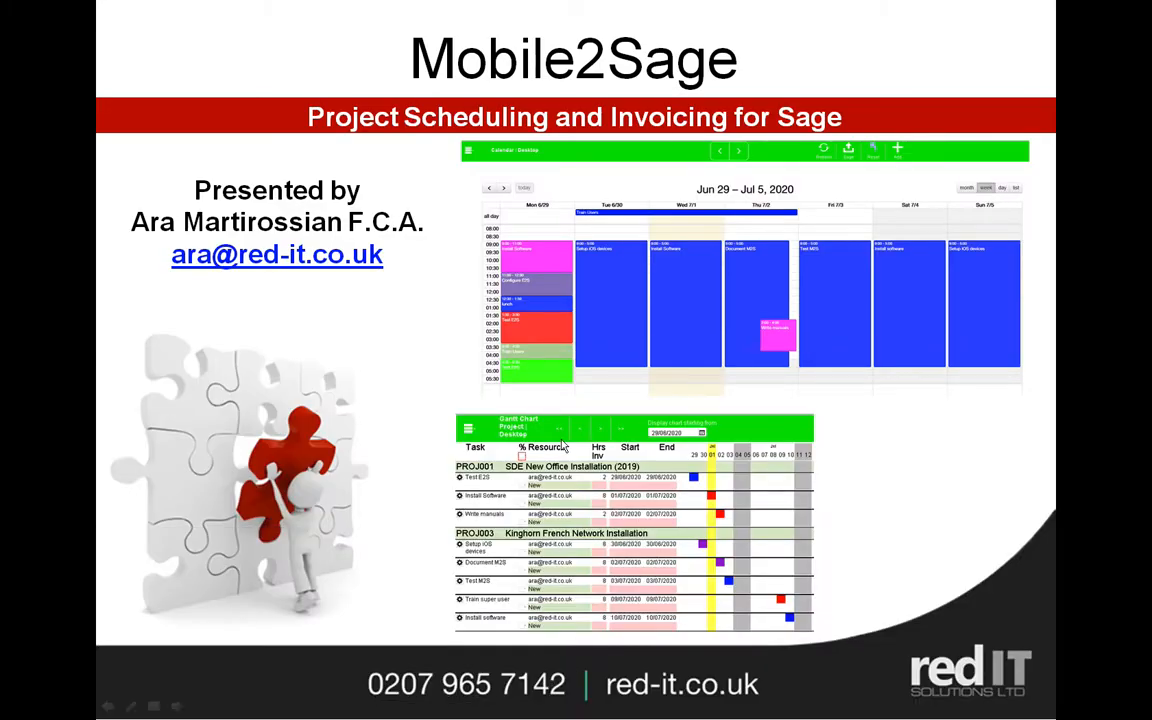